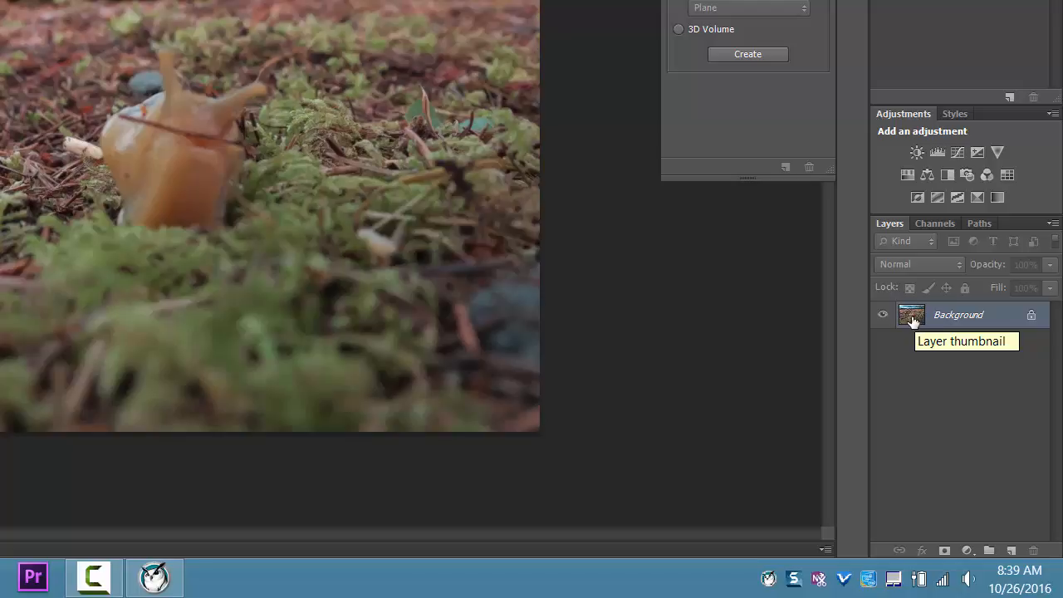
# Step: Make three duplicate copies of the Background layer
pyautogui.moveTo(908, 321); pyautogui.dragTo(1011, 550)
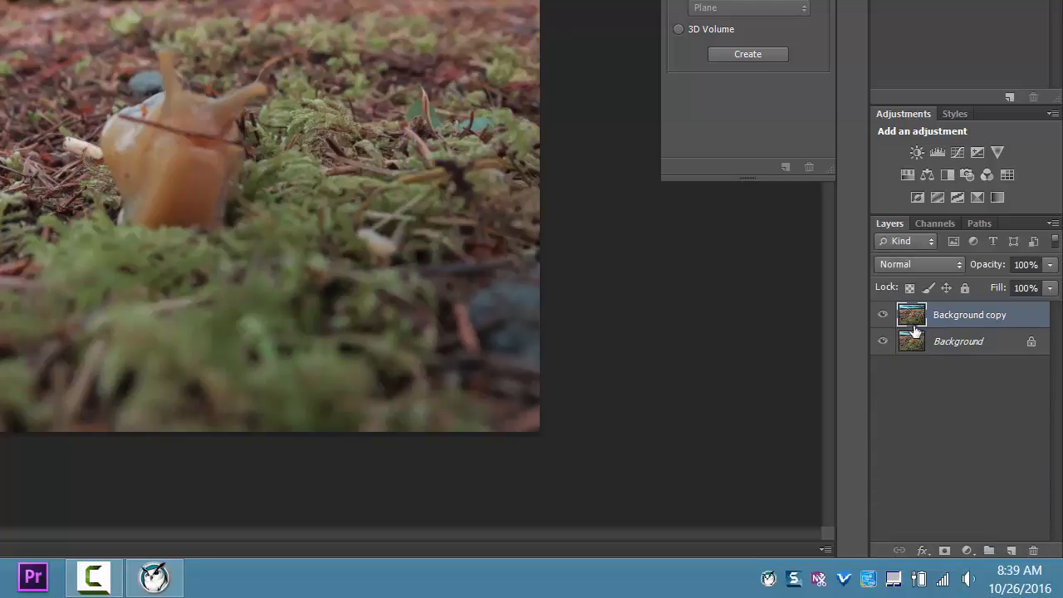
pyautogui.moveTo(913, 331); pyautogui.dragTo(1011, 550)
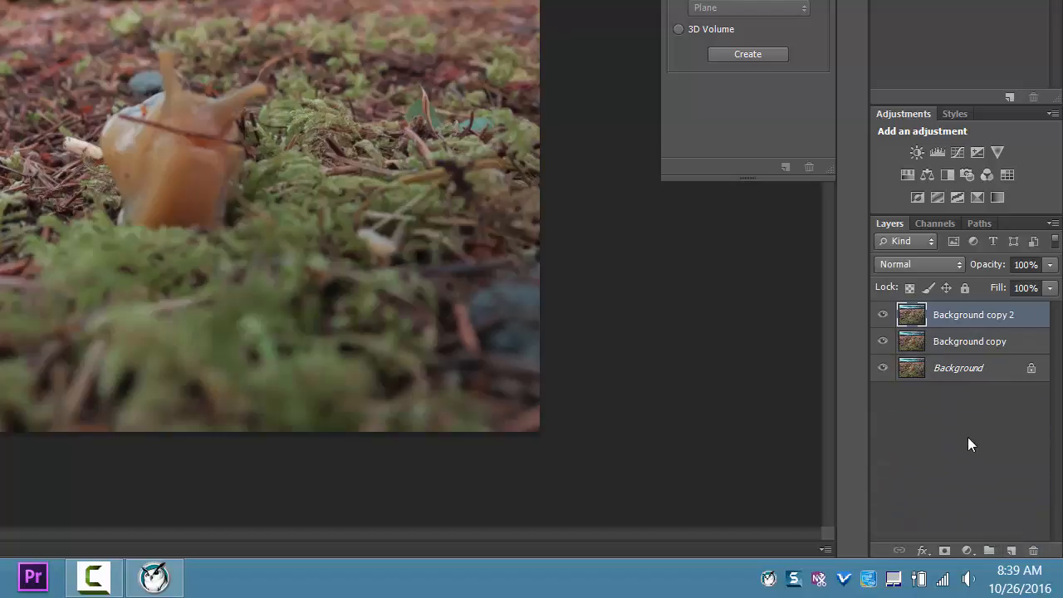
pyautogui.moveTo(903, 341); pyautogui.dragTo(1011, 550)
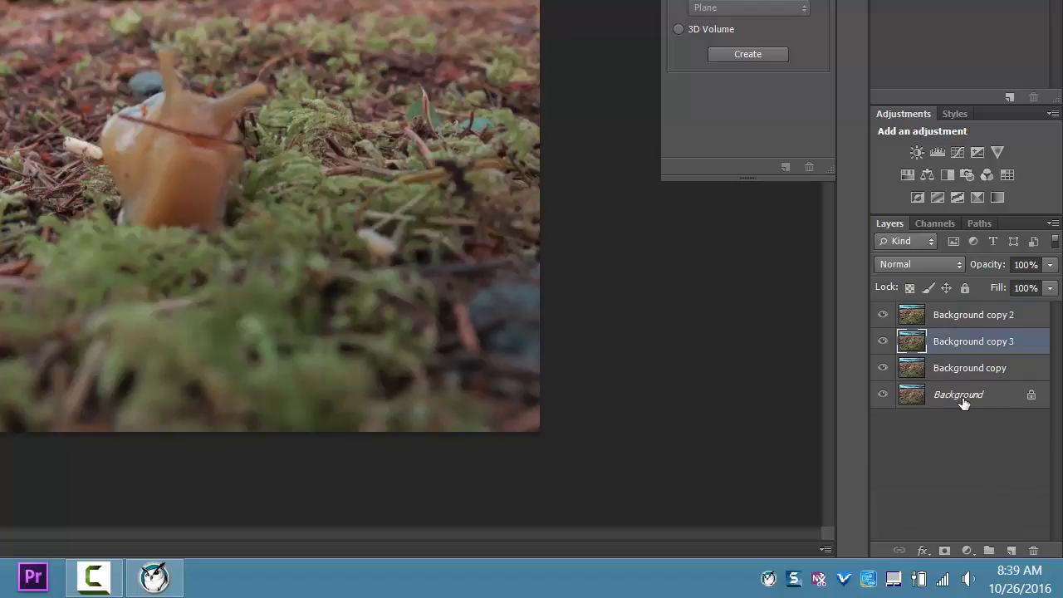
# Step: Hide every layer except Background copy 2 and make it the active layer
pyautogui.click(963, 402)
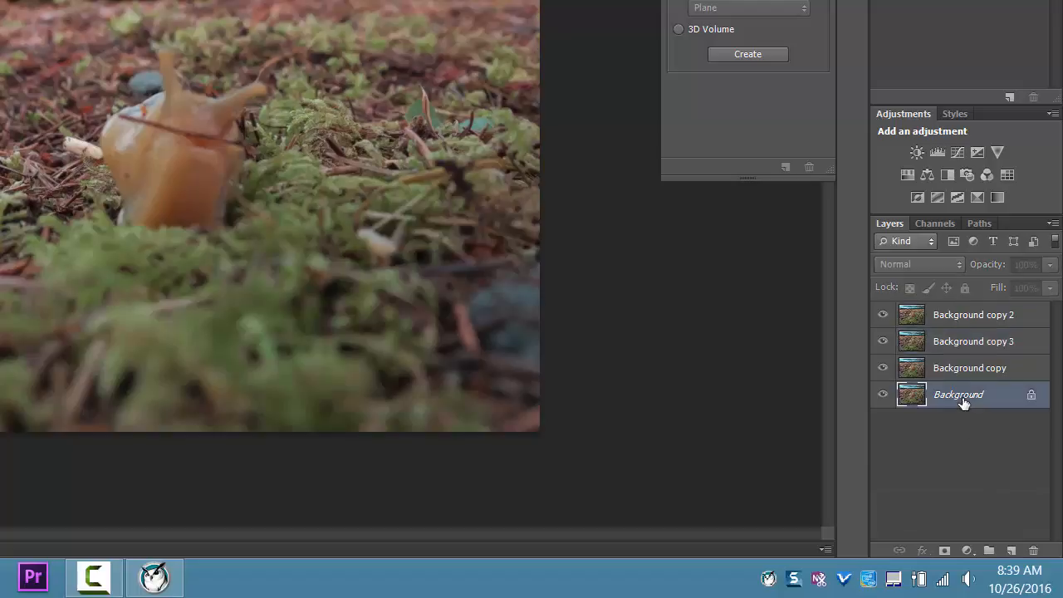
pyautogui.click(883, 341)
pyautogui.click(882, 365)
pyautogui.click(882, 396)
pyautogui.moveTo(886, 348); pyautogui.dragTo(888, 416)
pyautogui.moveTo(885, 340); pyautogui.dragTo(884, 404)
pyautogui.click(955, 316)
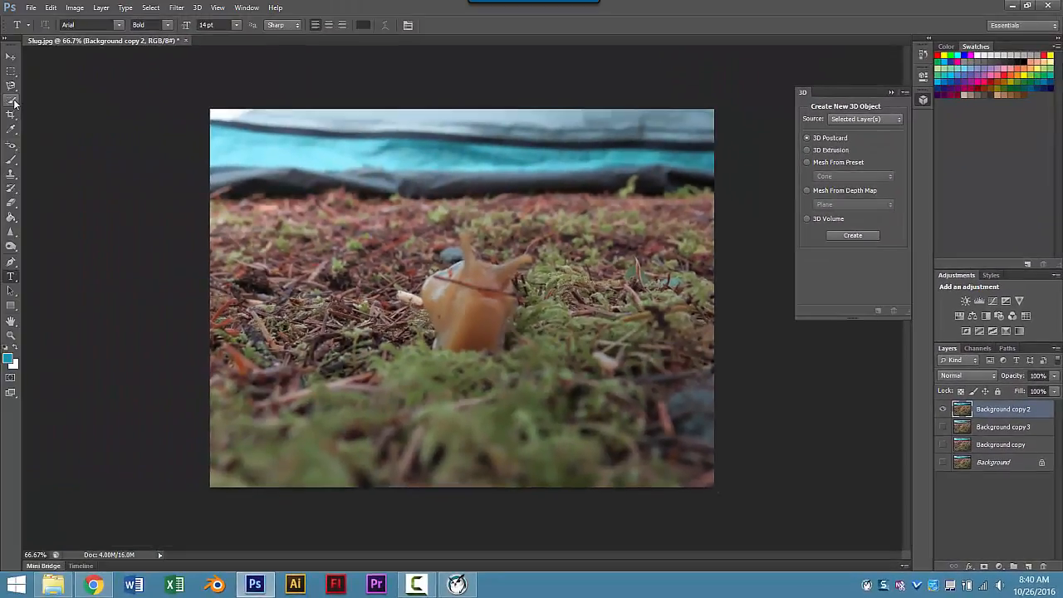
# Step: Select the slug's body with the Quick Selection Tool
pyautogui.click(12, 101)
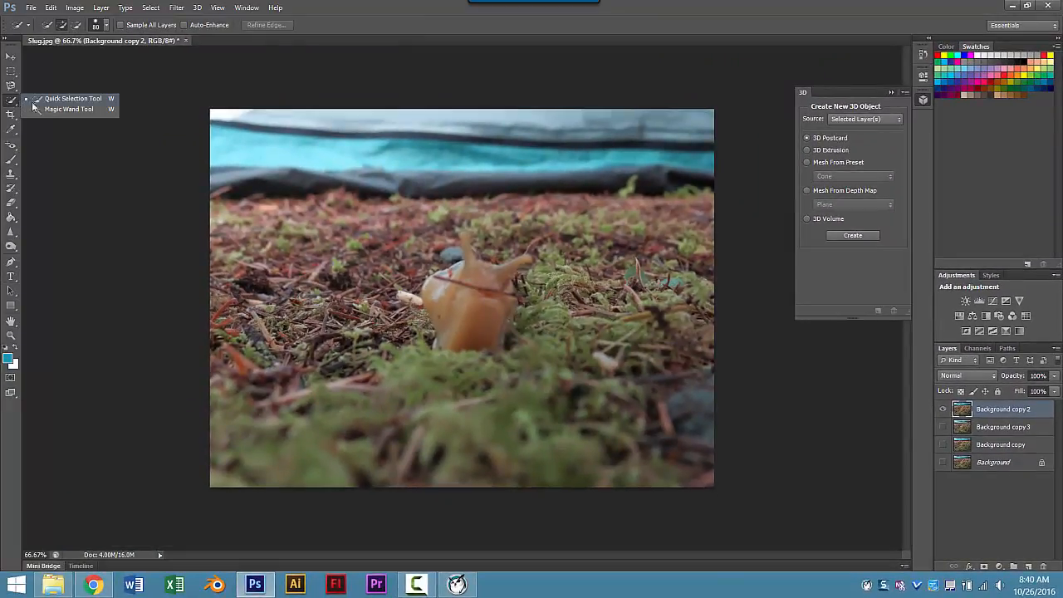
pyautogui.click(33, 101)
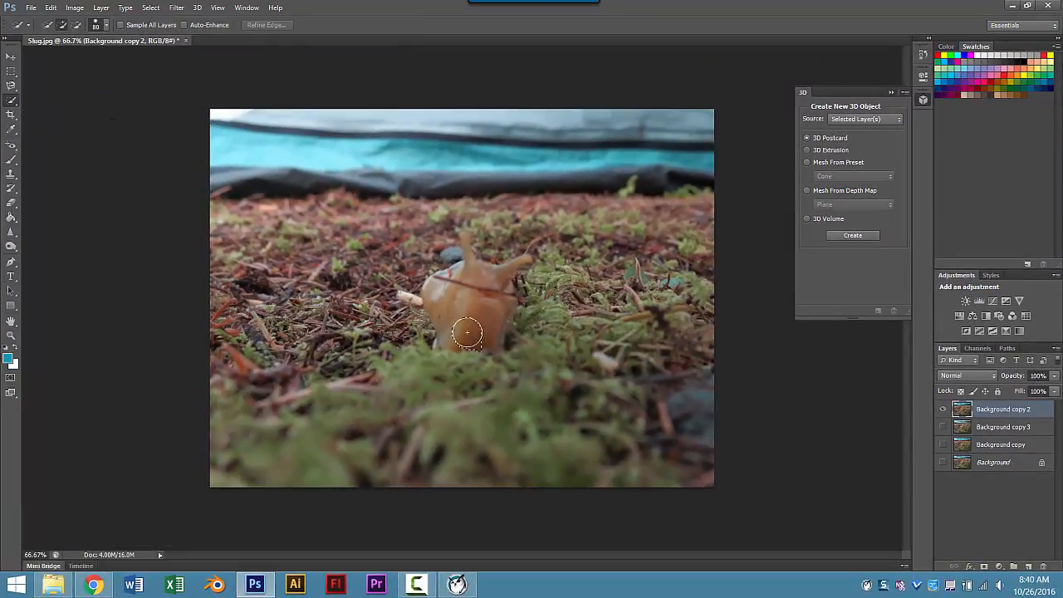
pyautogui.moveTo(466, 324); pyautogui.dragTo(477, 285)
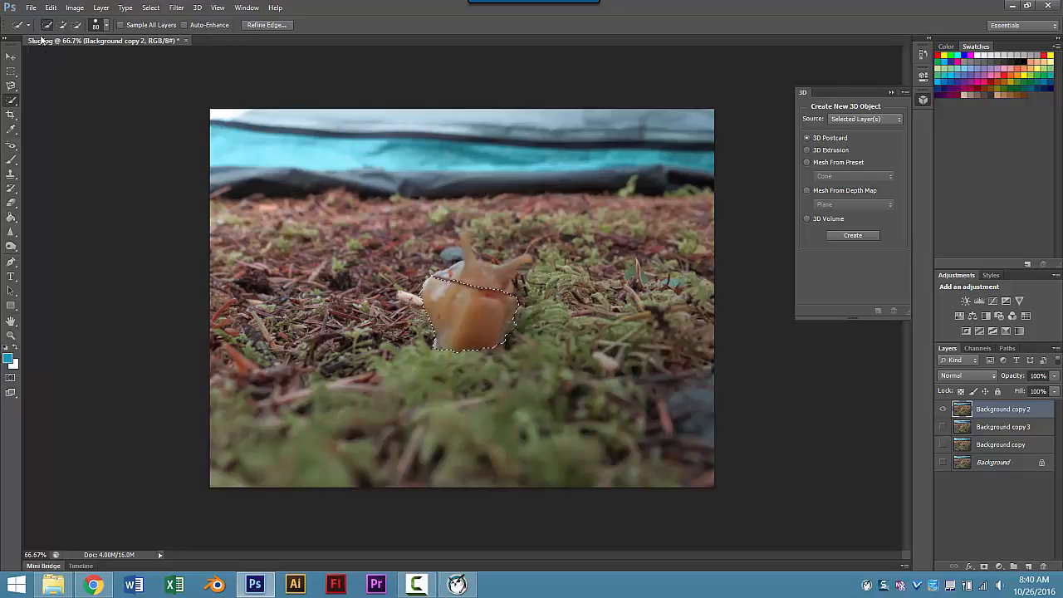
# Step: Reduce the Quick Selection brush size to 16 px
pyautogui.click(23, 24)
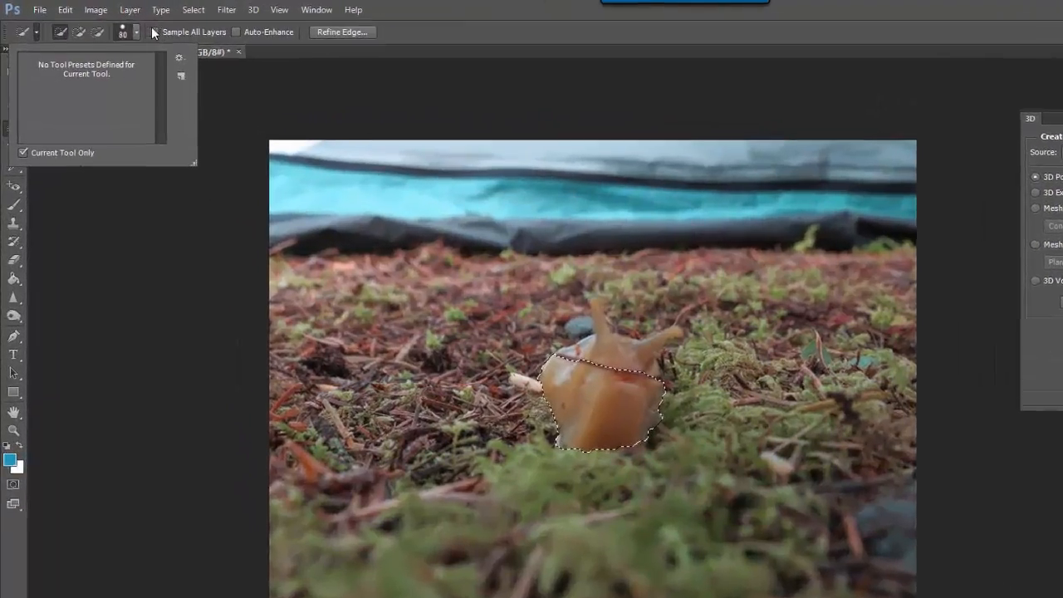
pyautogui.click(136, 34)
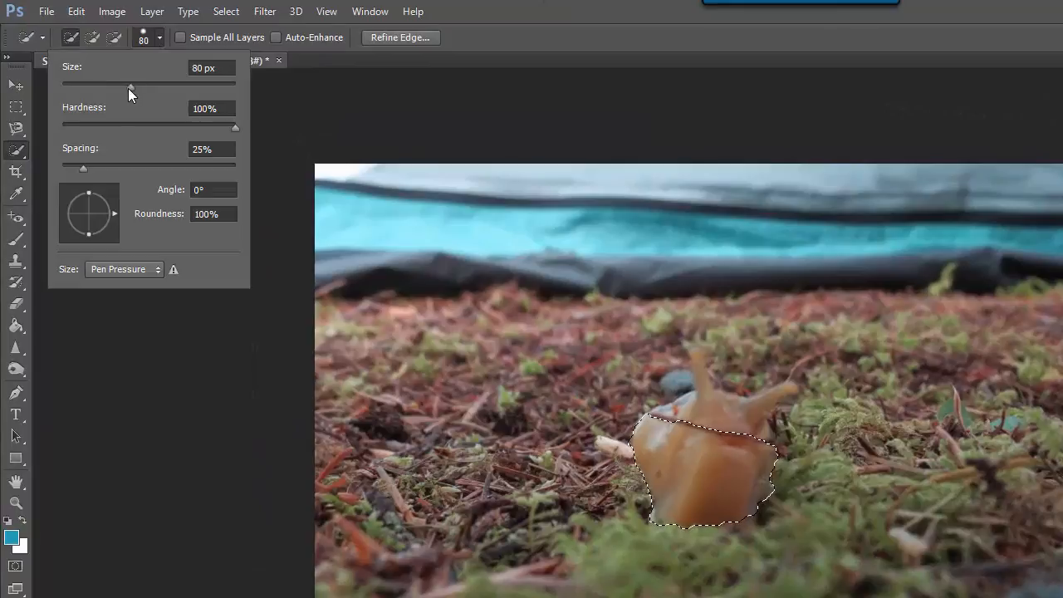
pyautogui.moveTo(128, 84); pyautogui.dragTo(84, 84)
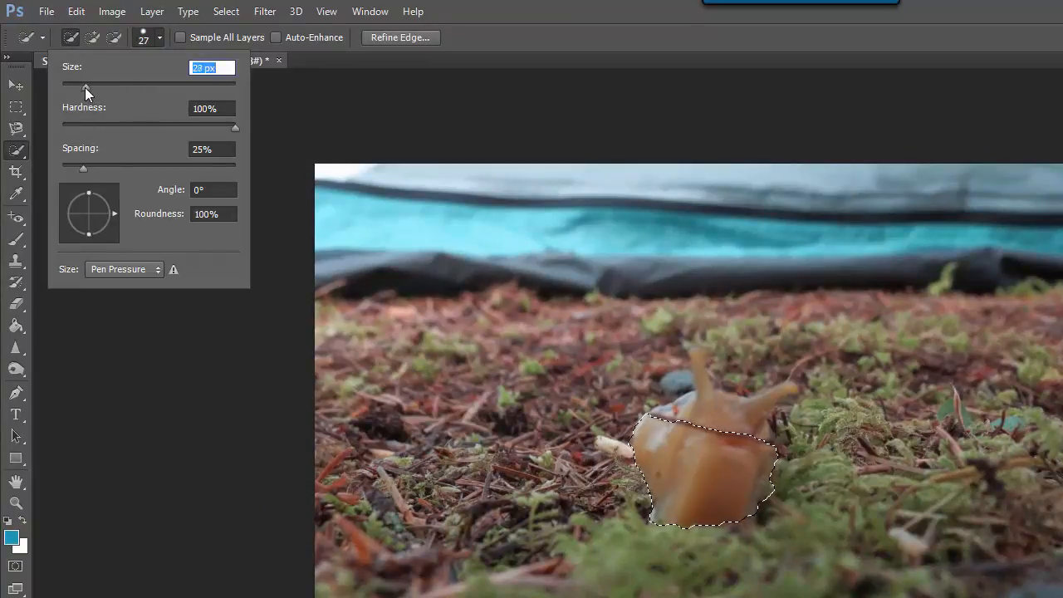
pyautogui.moveTo(85, 87); pyautogui.dragTo(76, 87)
# Step: Add the slug's head to the selection, undo stray tentacle strokes, and zoom in on the slug
pyautogui.moveTo(730, 411); pyautogui.dragTo(770, 397)
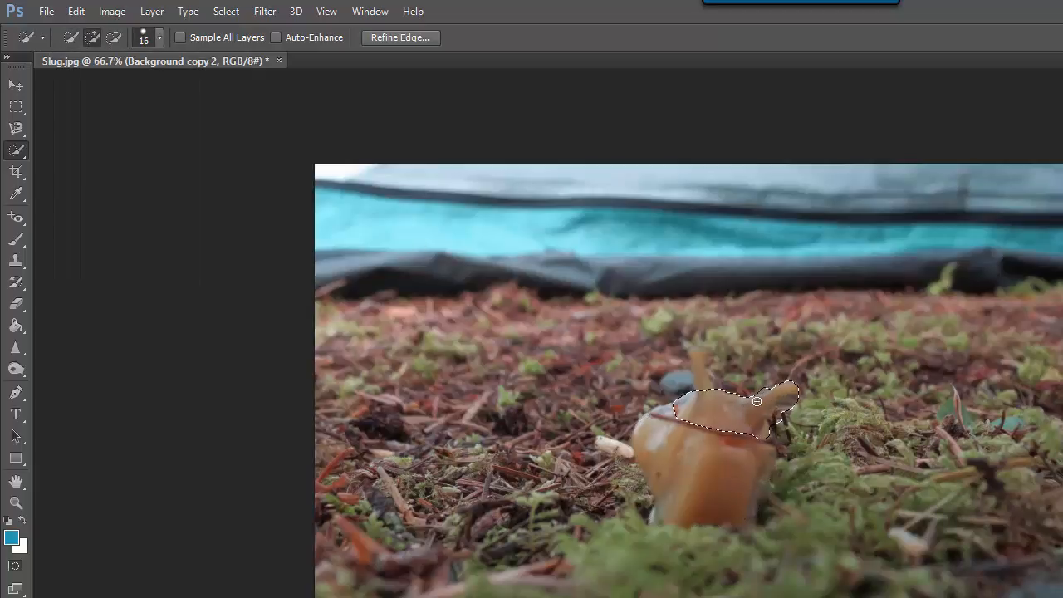
pyautogui.hotkey('ctrl', 'z')
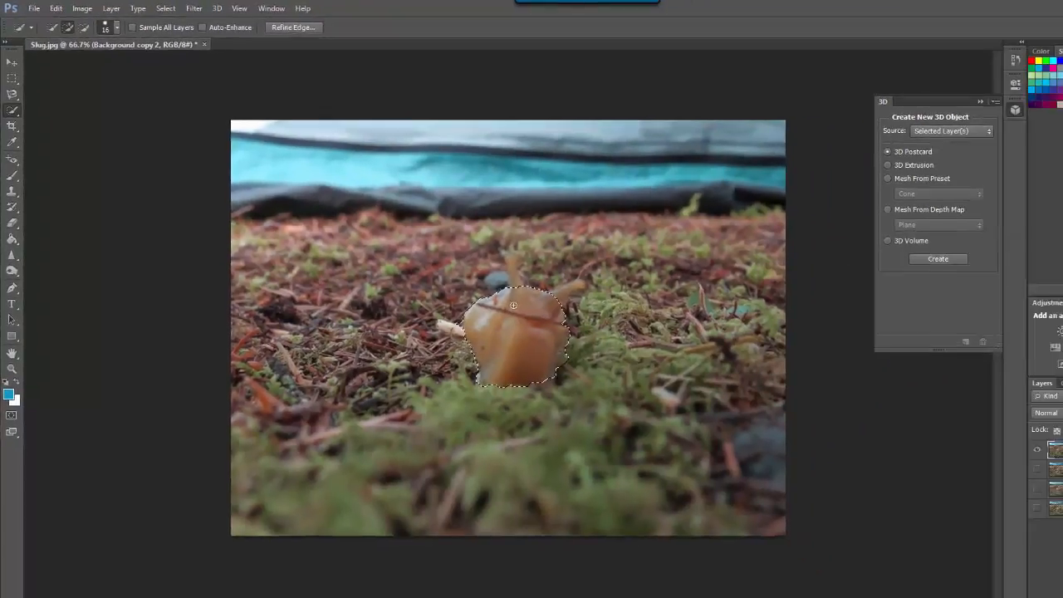
pyautogui.moveTo(716, 413); pyautogui.dragTo(703, 387)
pyautogui.click(463, 240)
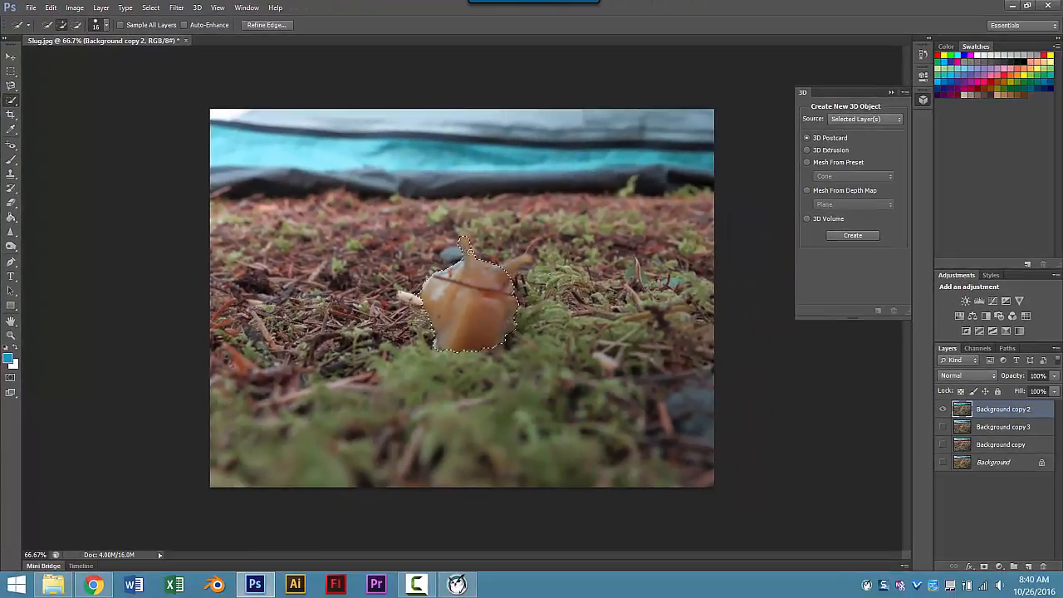
pyautogui.click(470, 252)
pyautogui.moveTo(525, 262); pyautogui.dragTo(513, 264)
pyautogui.hotkey('ctrl', 'alt', 'z')
pyautogui.hotkey('ctrl', 'alt', 'z')
pyautogui.hotkey('ctrl', 'alt', 'z')
pyautogui.click(10, 338)
pyautogui.moveTo(392, 216); pyautogui.dragTo(573, 386)
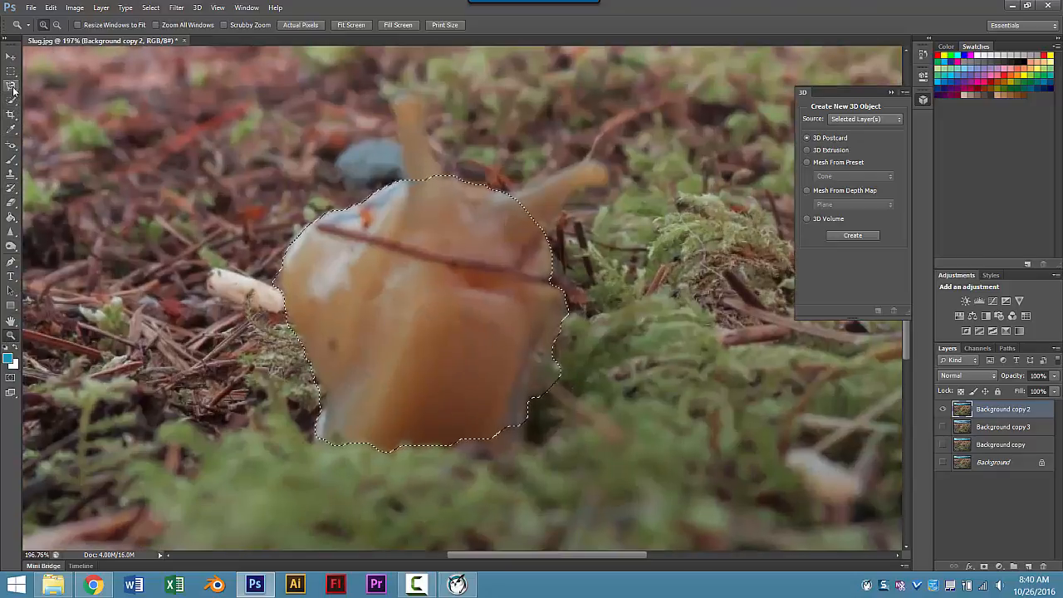
# Step: Use the Magnetic Lasso to add both tentacles and the lower right body edge to the selection
pyautogui.click(12, 89)
pyautogui.click(47, 105)
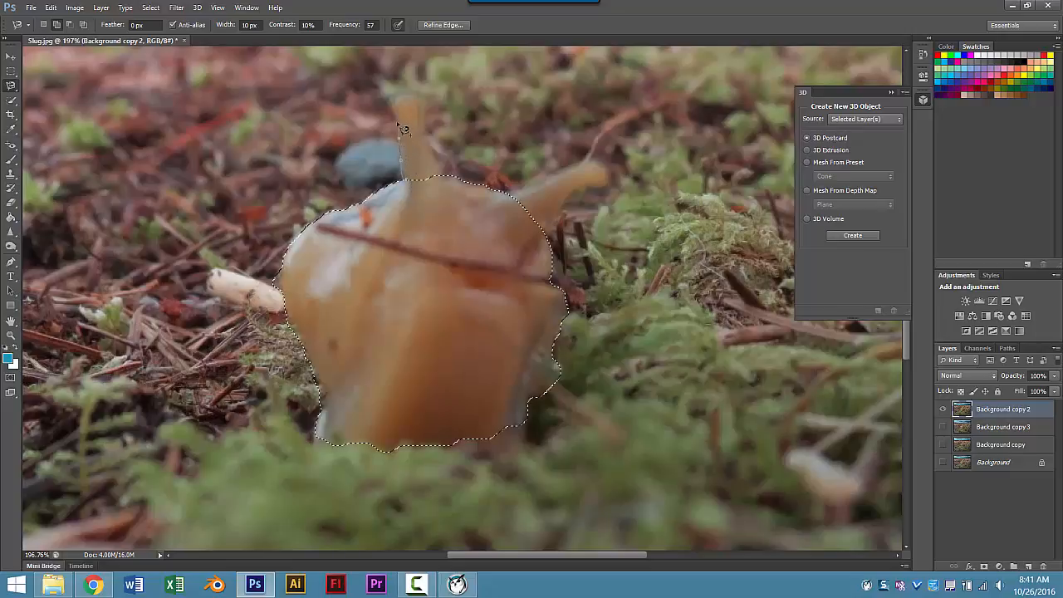
pyautogui.click(400, 126)
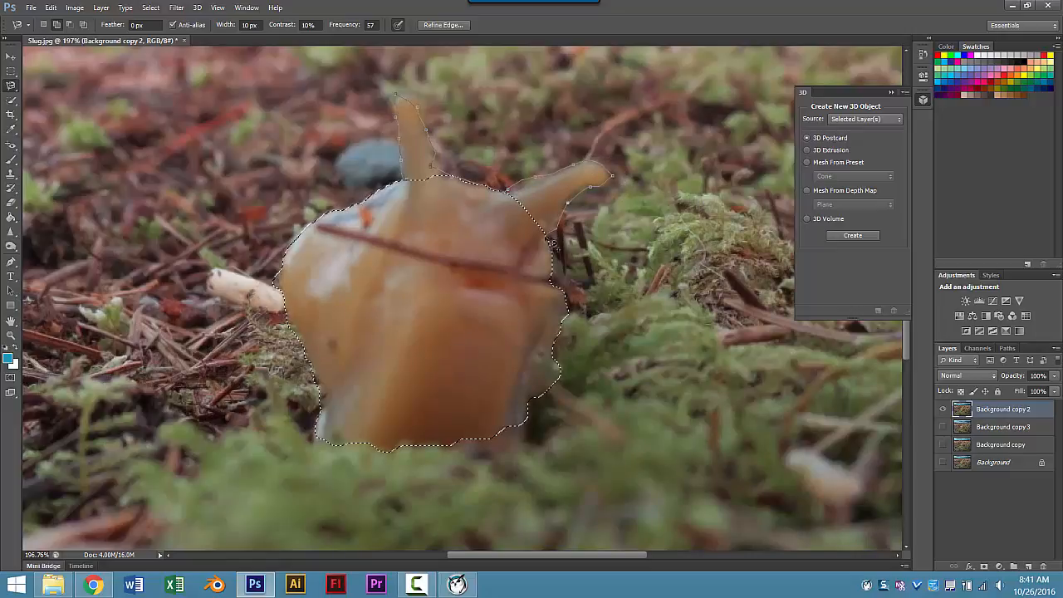
pyautogui.doubleClick(417, 236)
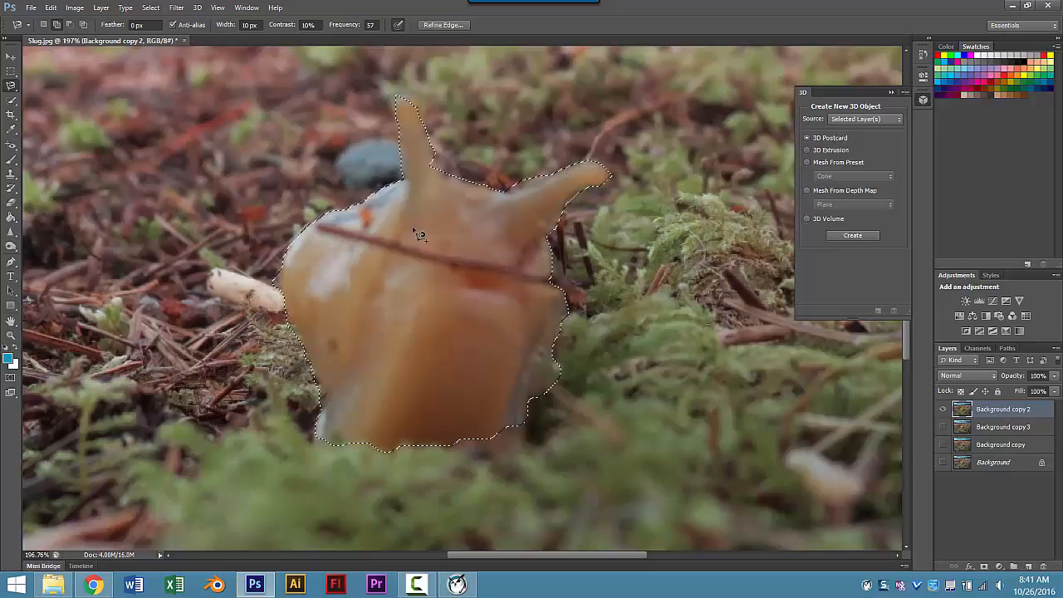
pyautogui.keyDown('shift'); pyautogui.click(465, 449); pyautogui.keyUp('shift')
pyautogui.doubleClick(448, 411)
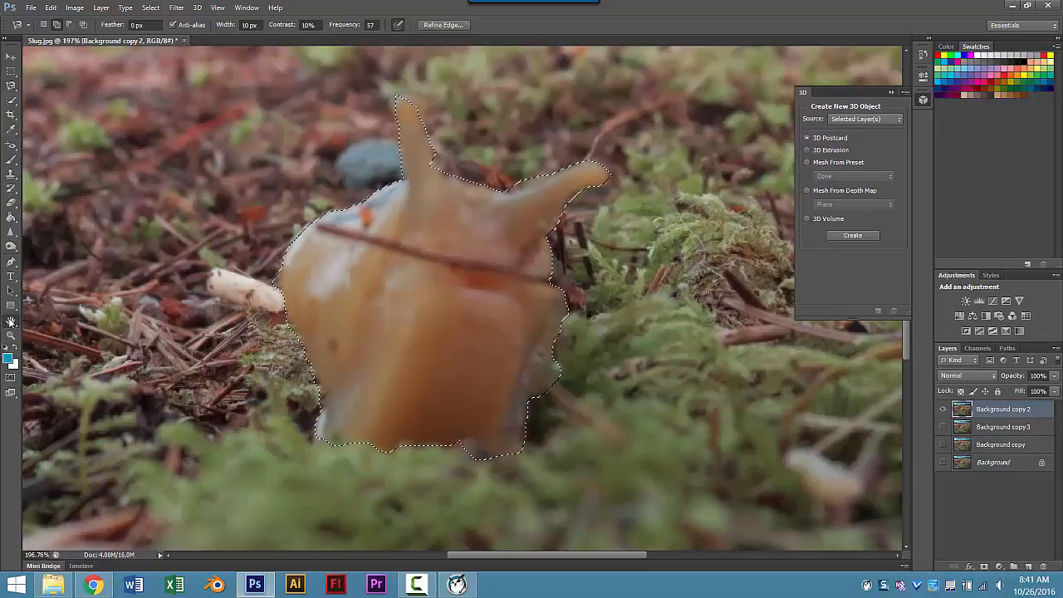
pyautogui.doubleClick(10, 321)
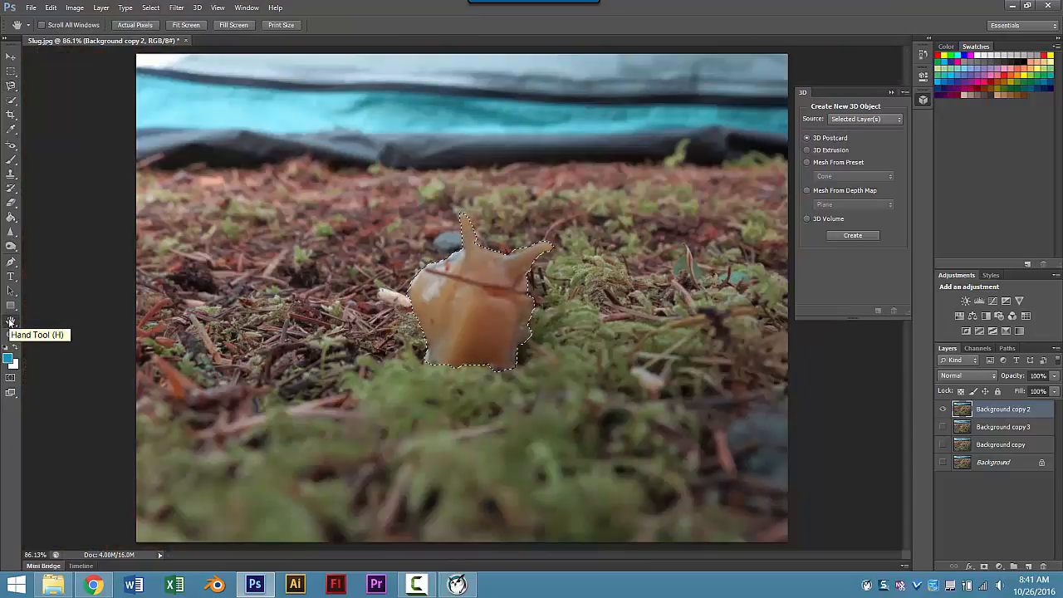
# Step: Add a Hue/Saturation adjustment to the slug with Hue -105, Saturation +29, Lightness +16
pyautogui.click(957, 315)
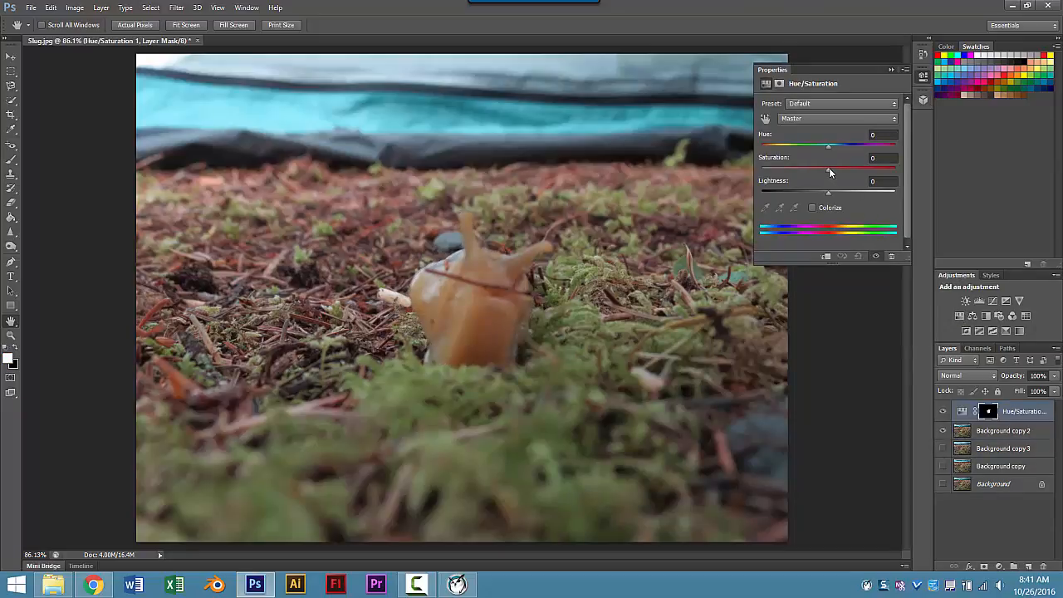
pyautogui.moveTo(829, 172); pyautogui.dragTo(853, 171)
pyautogui.moveTo(822, 149); pyautogui.dragTo(873, 158)
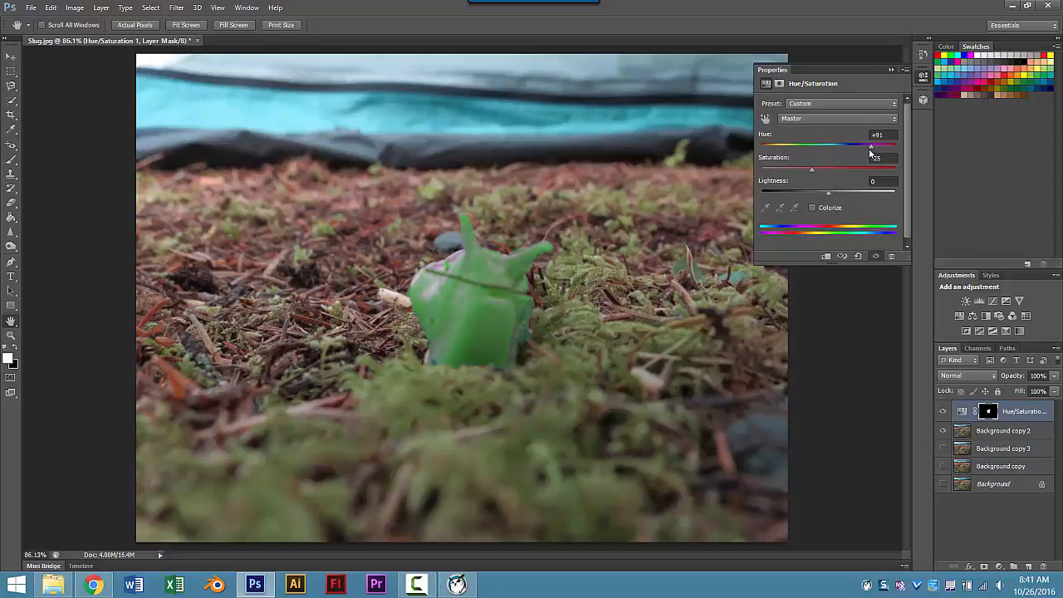
pyautogui.moveTo(874, 152); pyautogui.dragTo(816, 149)
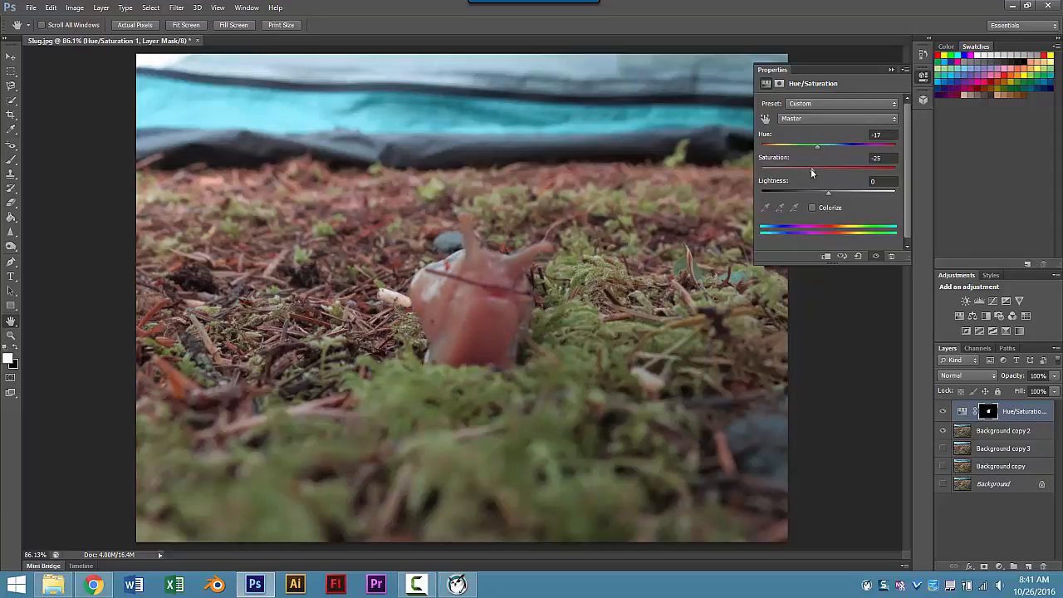
pyautogui.moveTo(835, 196); pyautogui.dragTo(879, 153)
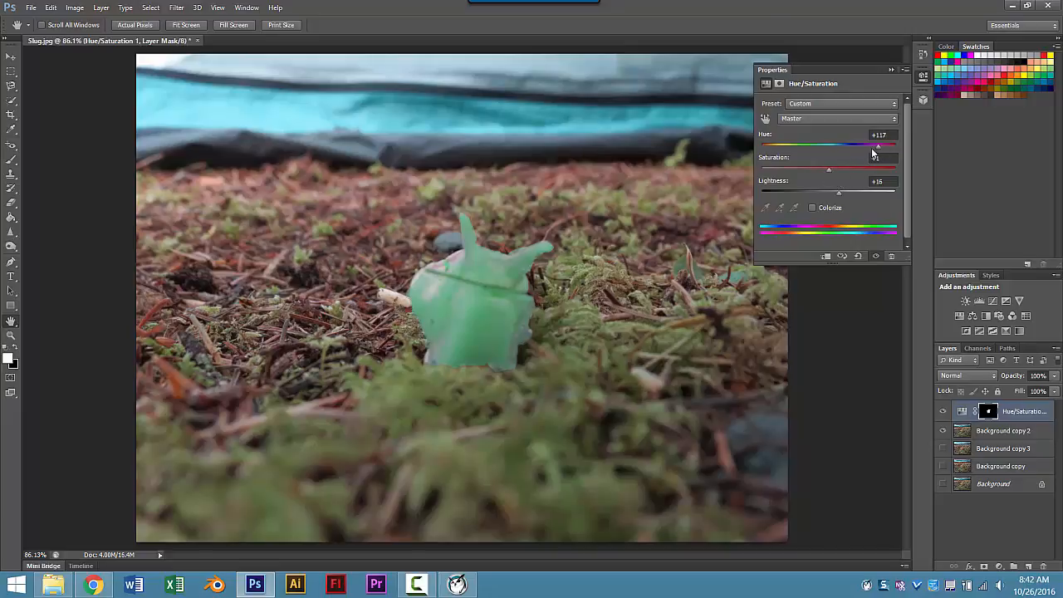
pyautogui.moveTo(879, 148); pyautogui.dragTo(782, 152)
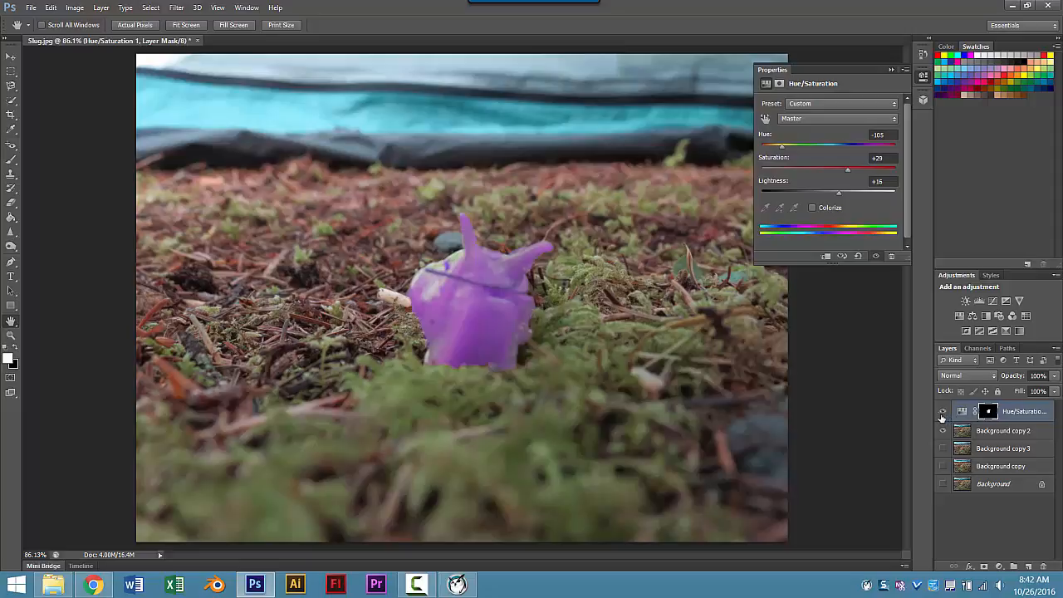
# Step: Toggle the Hue/Saturation 1 layer on and off to compare, then adjust its opacity
pyautogui.click(943, 413)
pyautogui.click(943, 413)
pyautogui.click(943, 413)
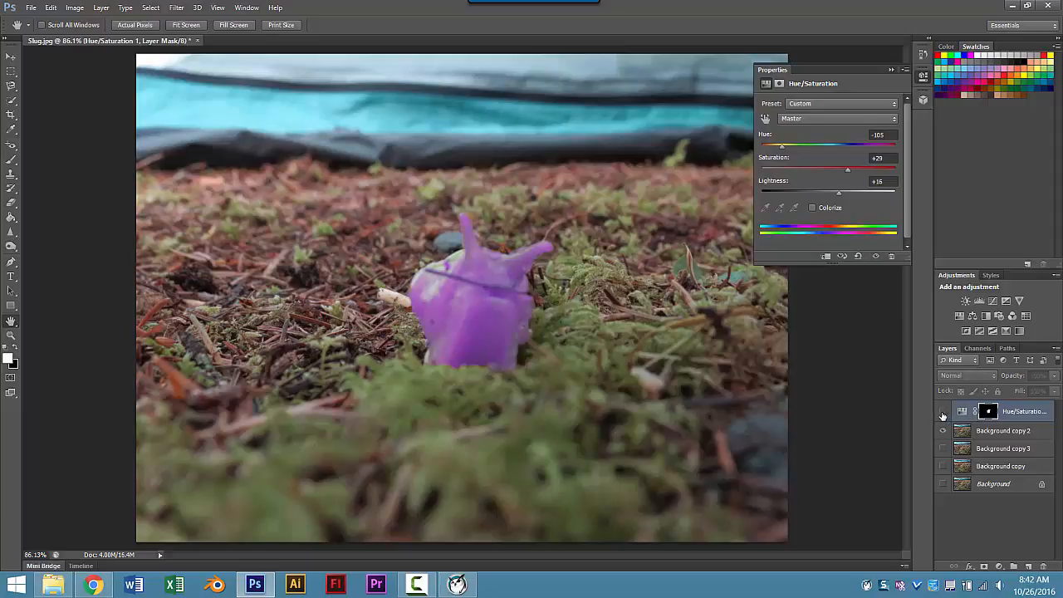
pyautogui.click(943, 413)
pyautogui.click(942, 413)
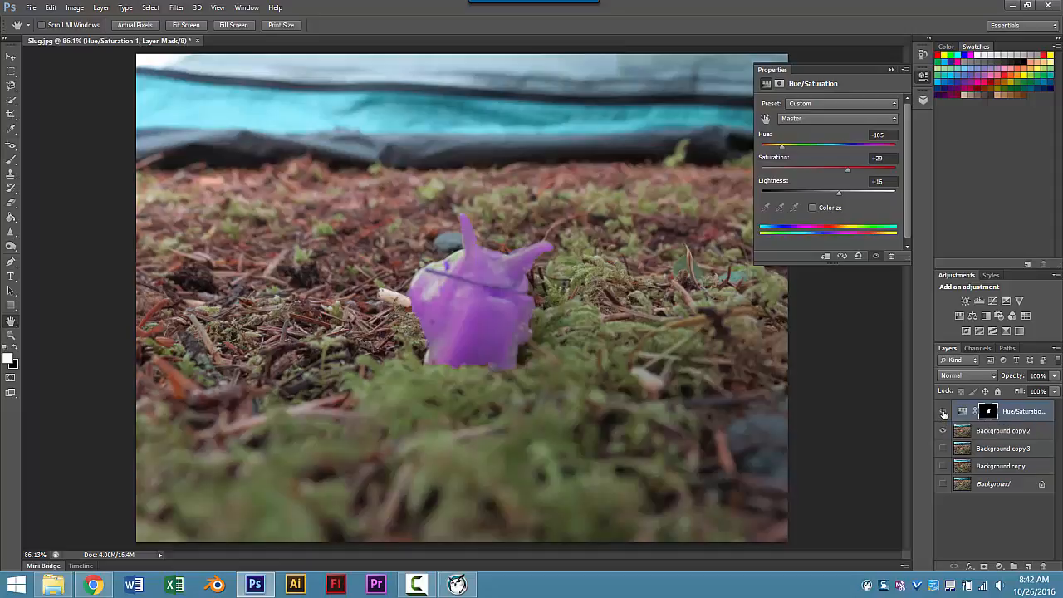
pyautogui.click(943, 414)
pyautogui.click(943, 414)
pyautogui.click(1054, 376)
pyautogui.moveTo(1053, 388)
pyautogui.mouseDown()
pyautogui.moveTo(1029, 393)
pyautogui.moveTo(1059, 392)
pyautogui.mouseUp()
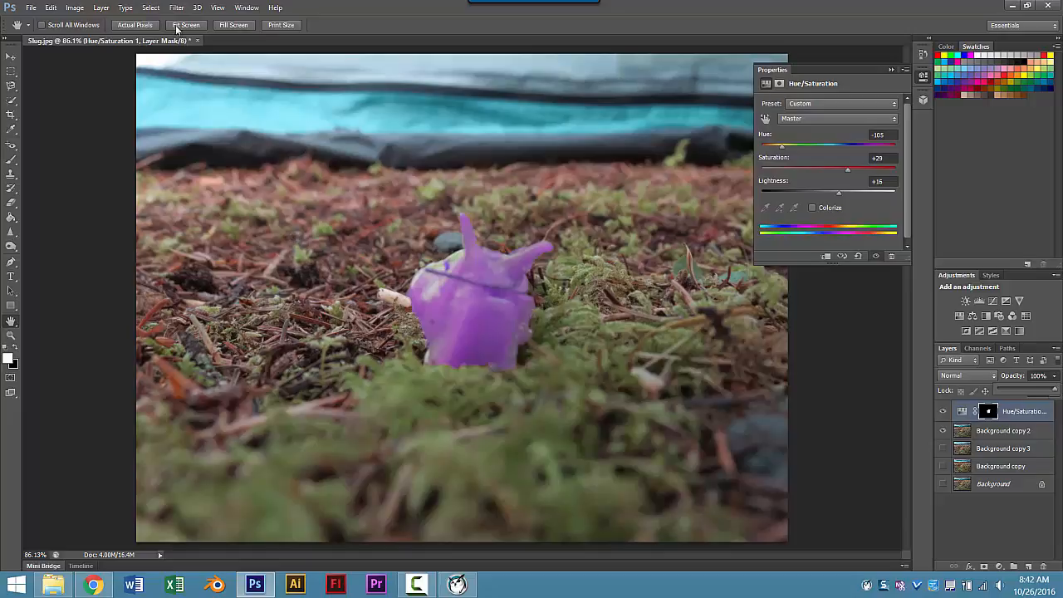
# Step: Load the Hue/Saturation 1 Mask as a selection and invert it to select the background
pyautogui.click(150, 8)
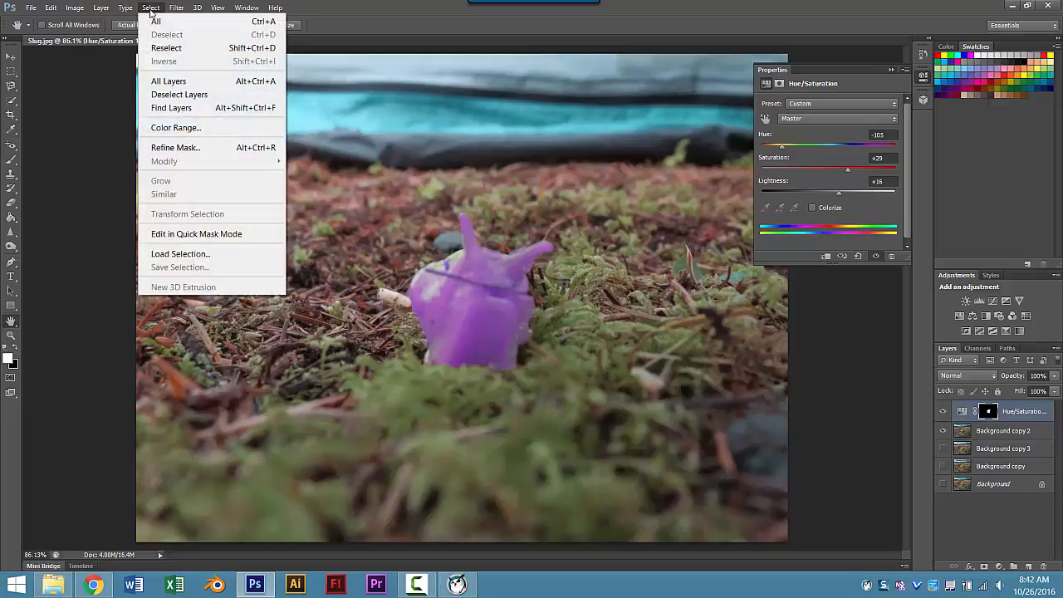
pyautogui.click(217, 254)
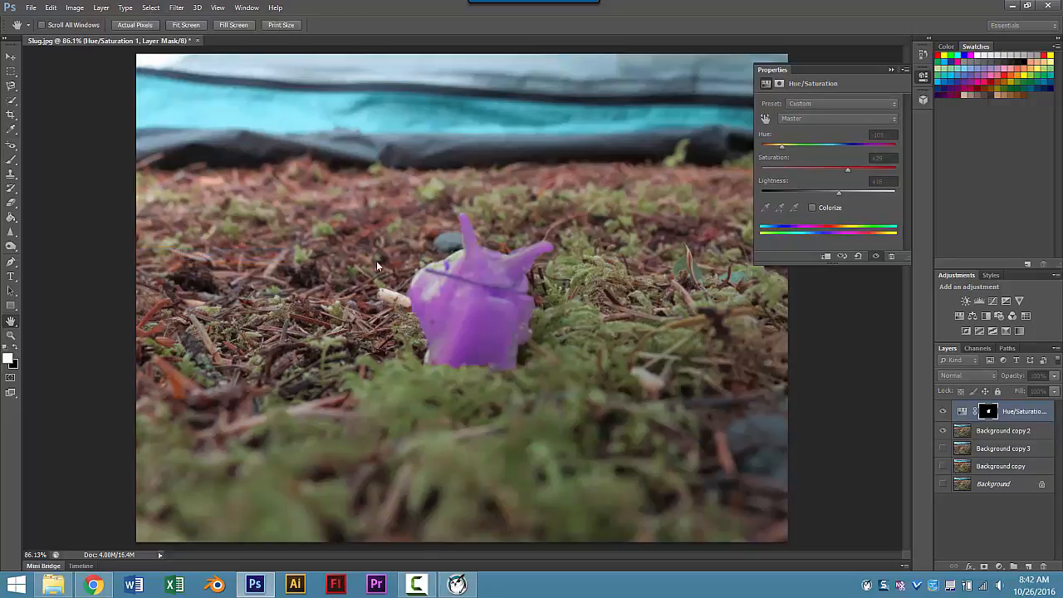
pyautogui.moveTo(1062, 133); pyautogui.dragTo(573, 112)
pyautogui.click(613, 164)
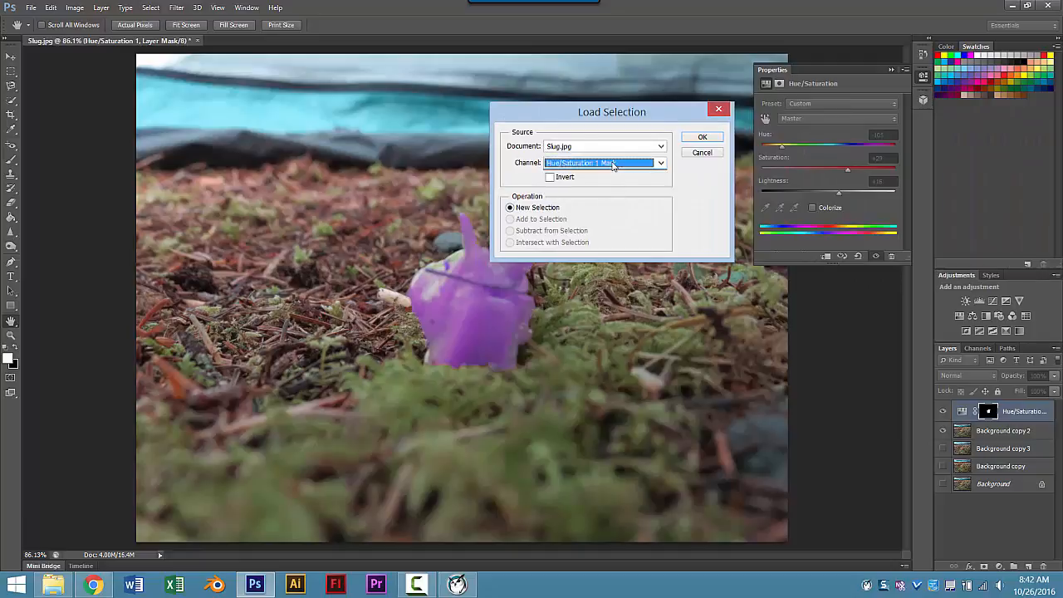
pyautogui.click(702, 137)
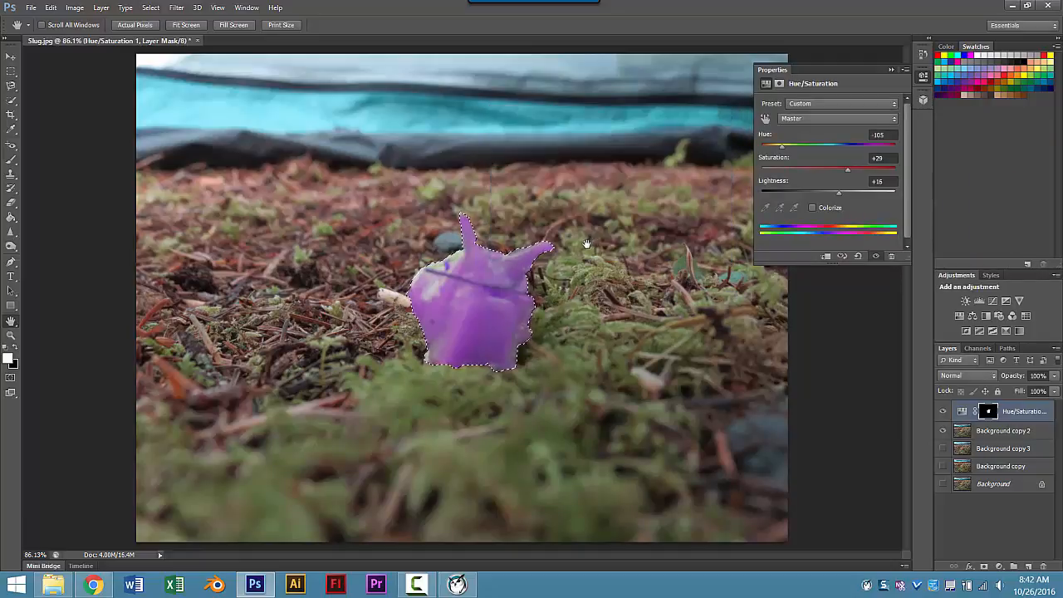
pyautogui.click(150, 8)
pyautogui.click(164, 61)
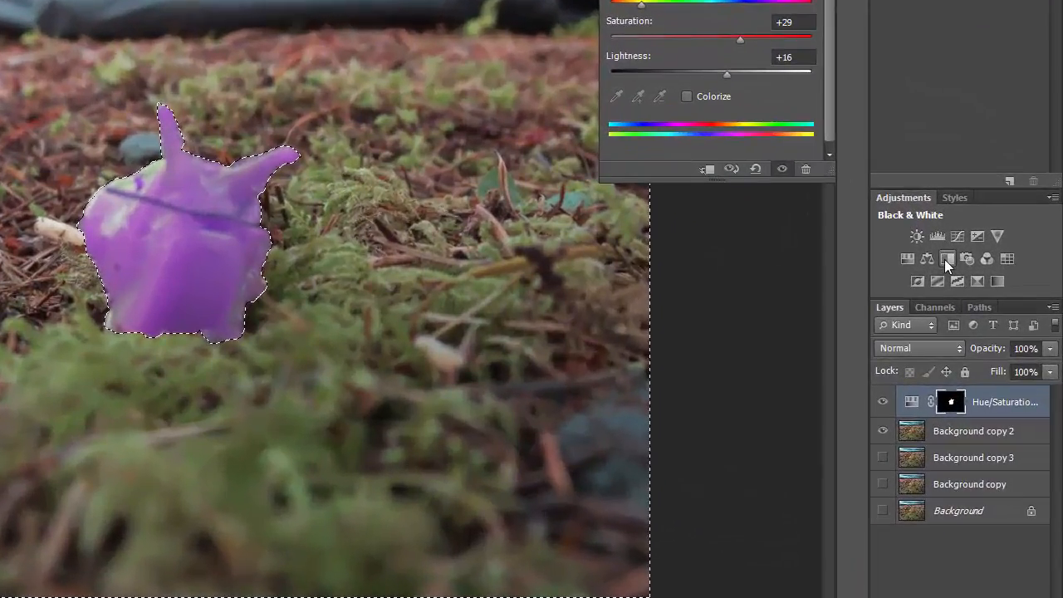
# Step: Add a Black & White adjustment to the background and lower its opacity to 59%
pyautogui.click(946, 260)
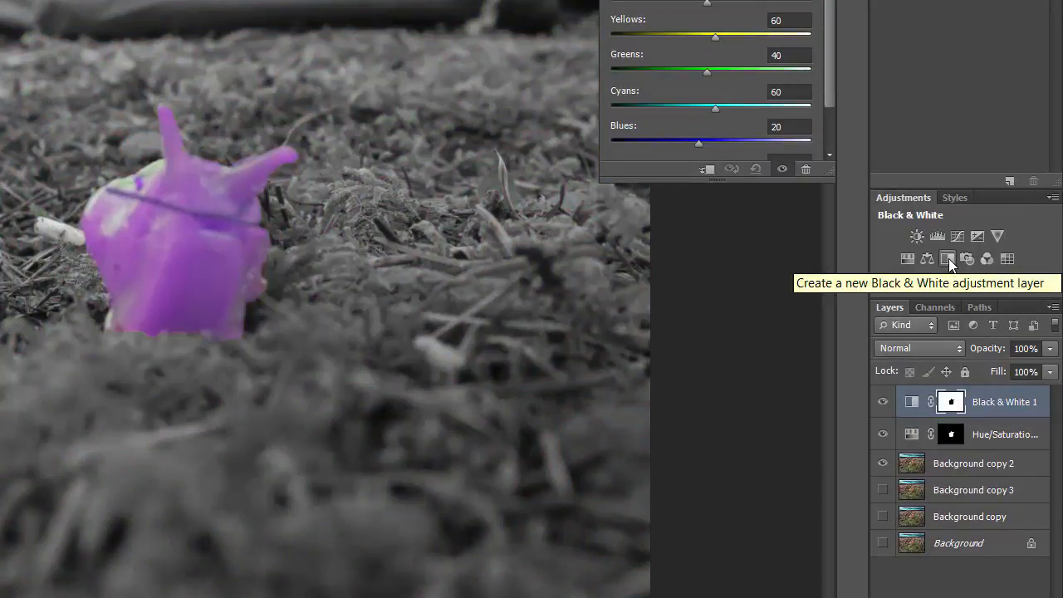
pyautogui.click(1050, 349)
pyautogui.moveTo(1048, 369); pyautogui.dragTo(1014, 368)
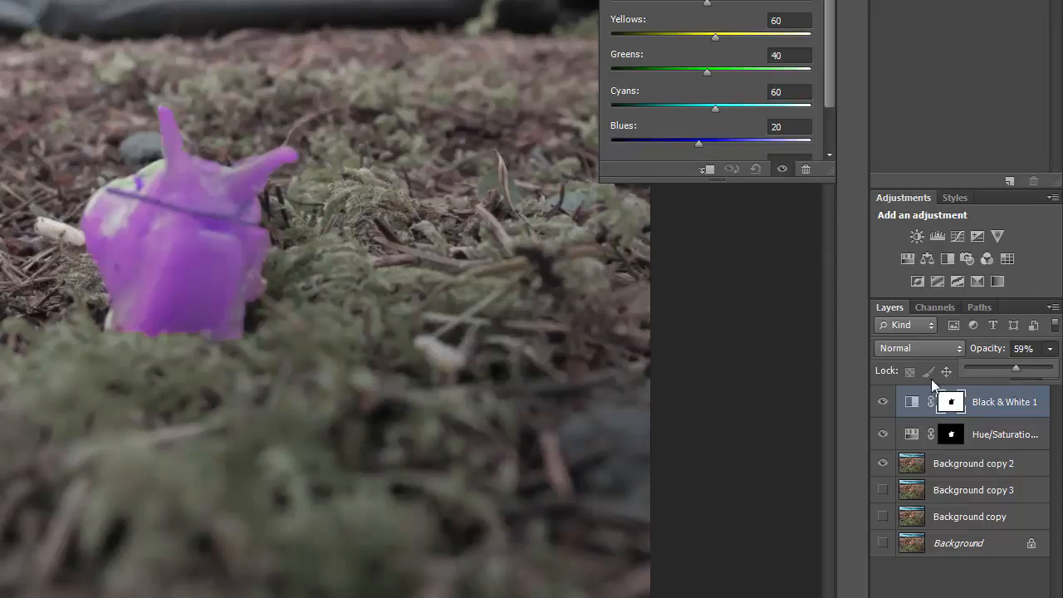
pyautogui.click(1052, 310)
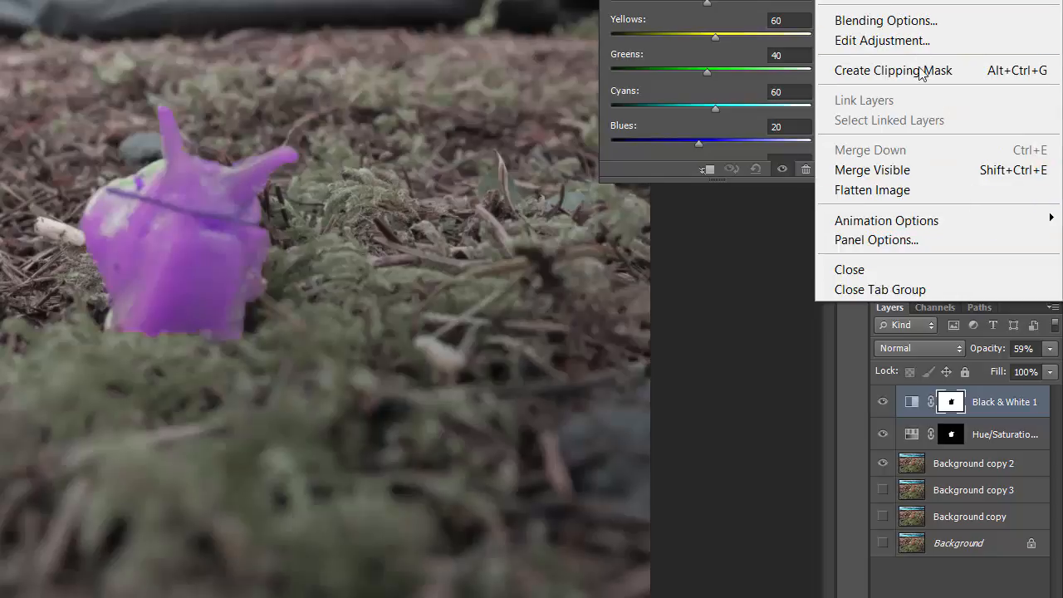
# Step: Set the Layers panel to show the largest layer thumbnails
pyautogui.click(924, 242)
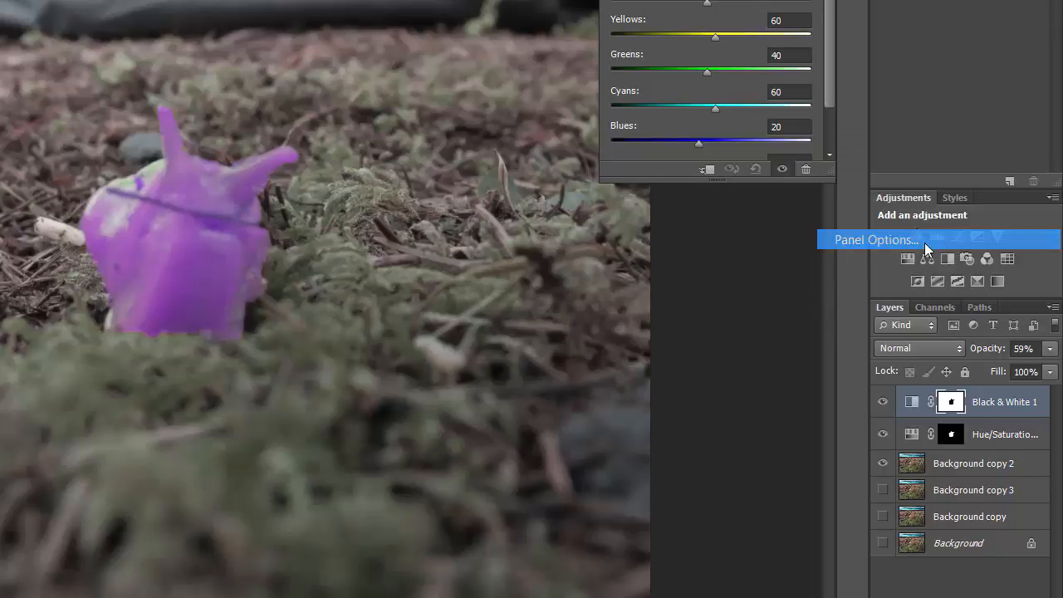
pyautogui.click(146, 137)
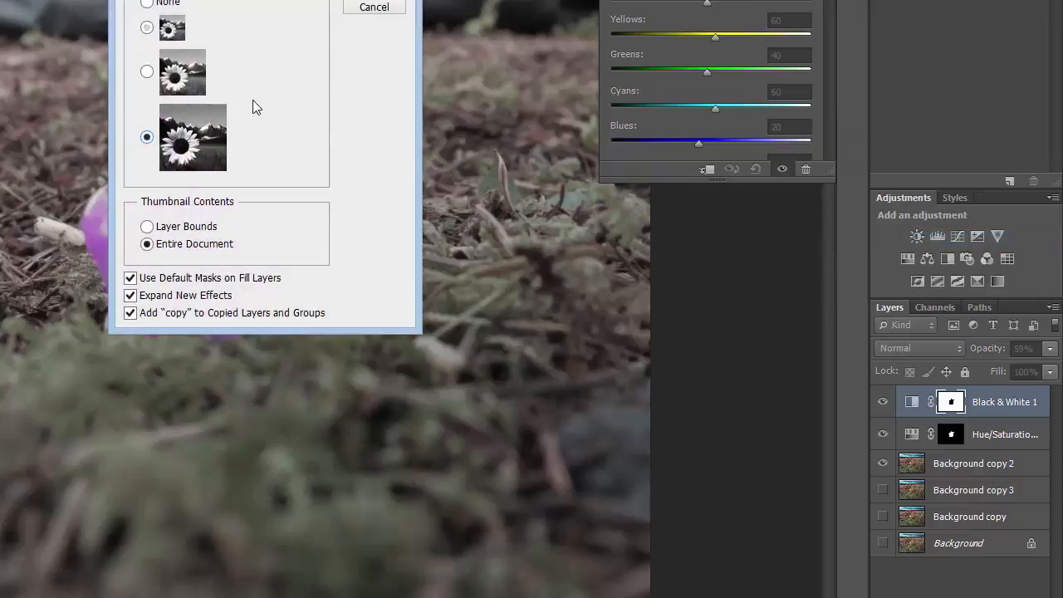
pyautogui.click(374, 1)
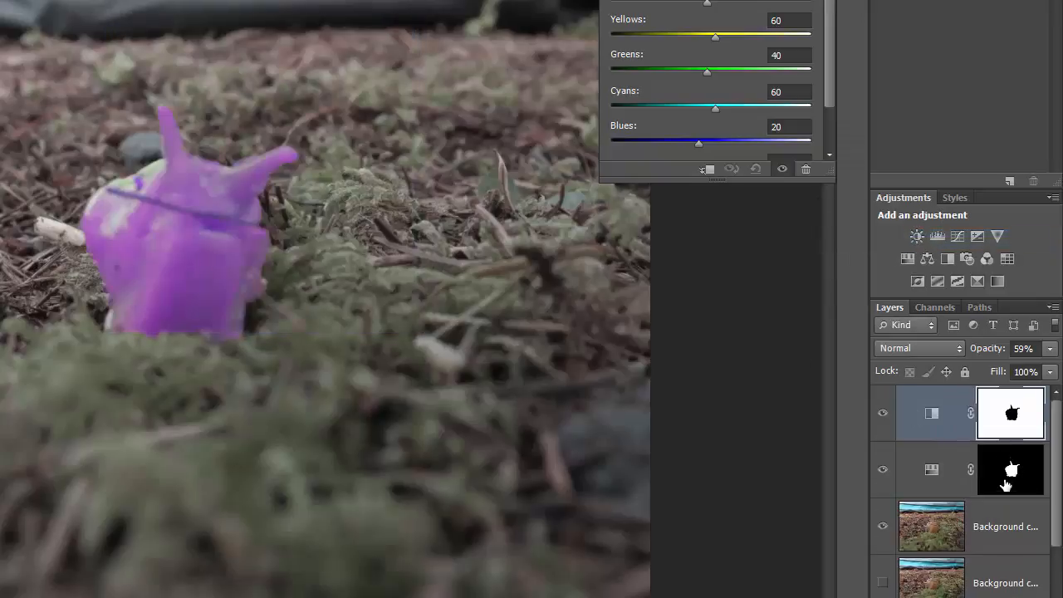
# Step: Select the Black & White layer's mask and change the layer's opacity
pyautogui.click(995, 411)
pyautogui.click(1050, 349)
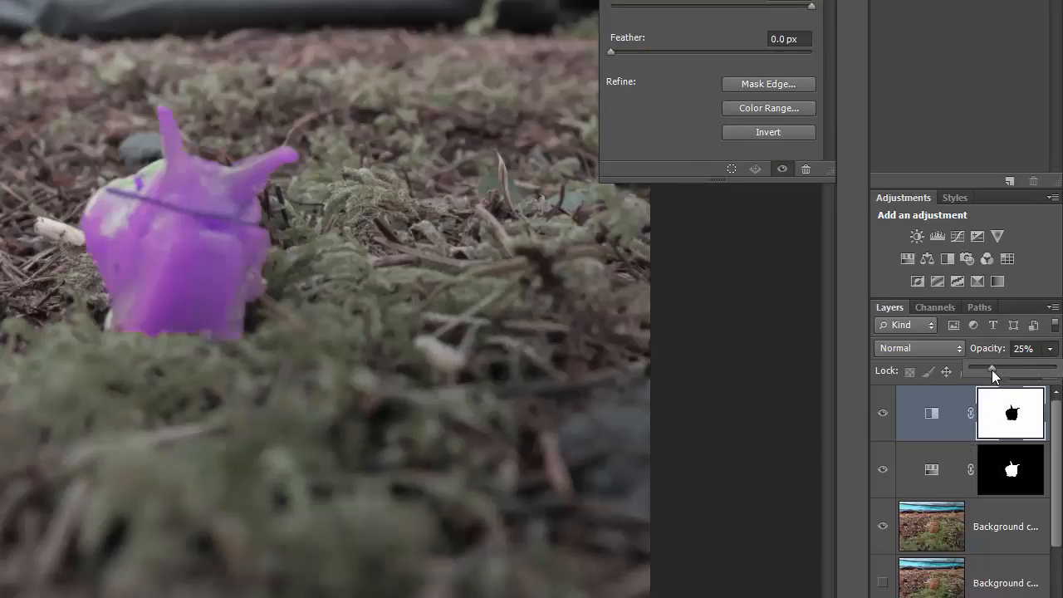
pyautogui.moveTo(992, 370); pyautogui.dragTo(1027, 371)
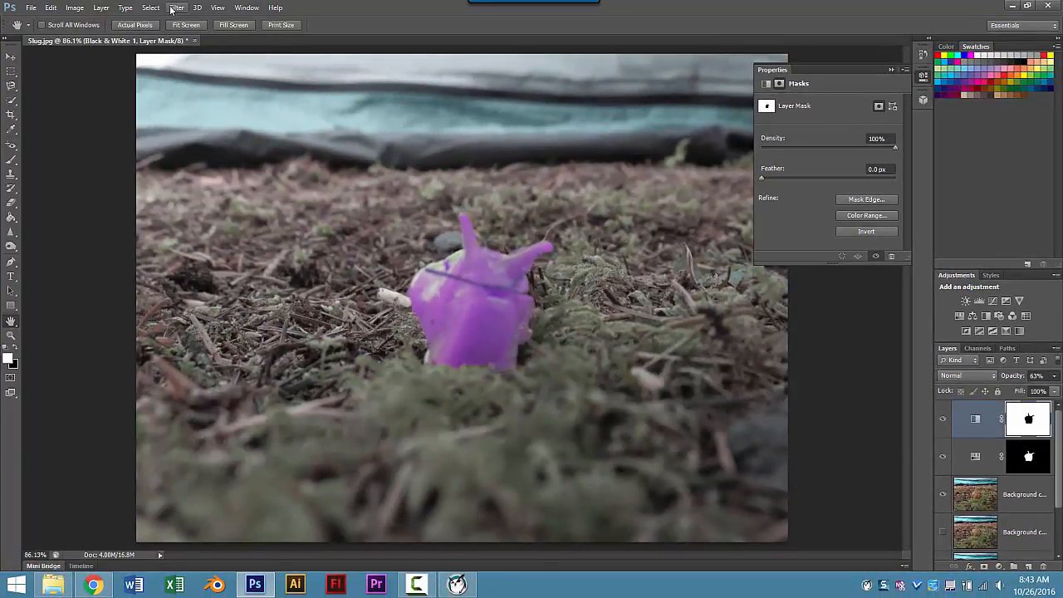
# Step: Load the Black & White 1 Mask as a selection and add a Levels adjustment to it
pyautogui.click(176, 7)
pyautogui.moveTo(154, 8)
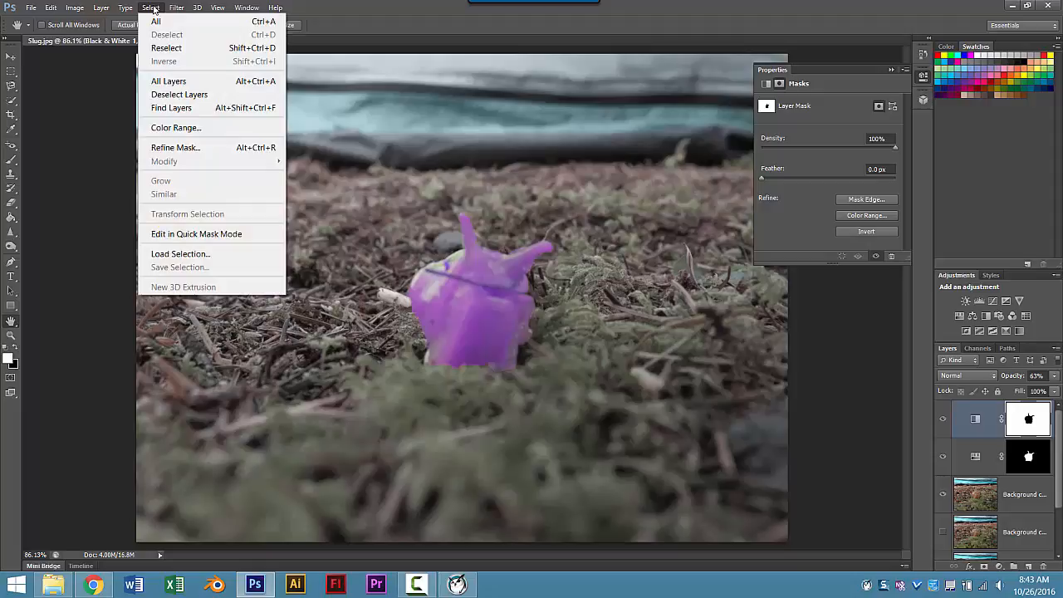
pyautogui.click(216, 254)
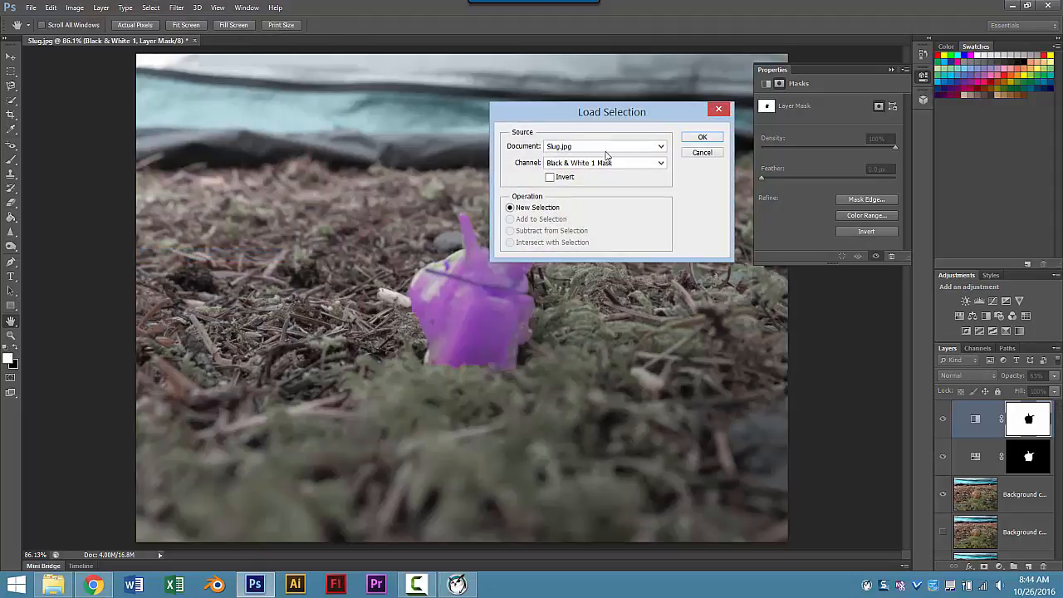
pyautogui.click(706, 138)
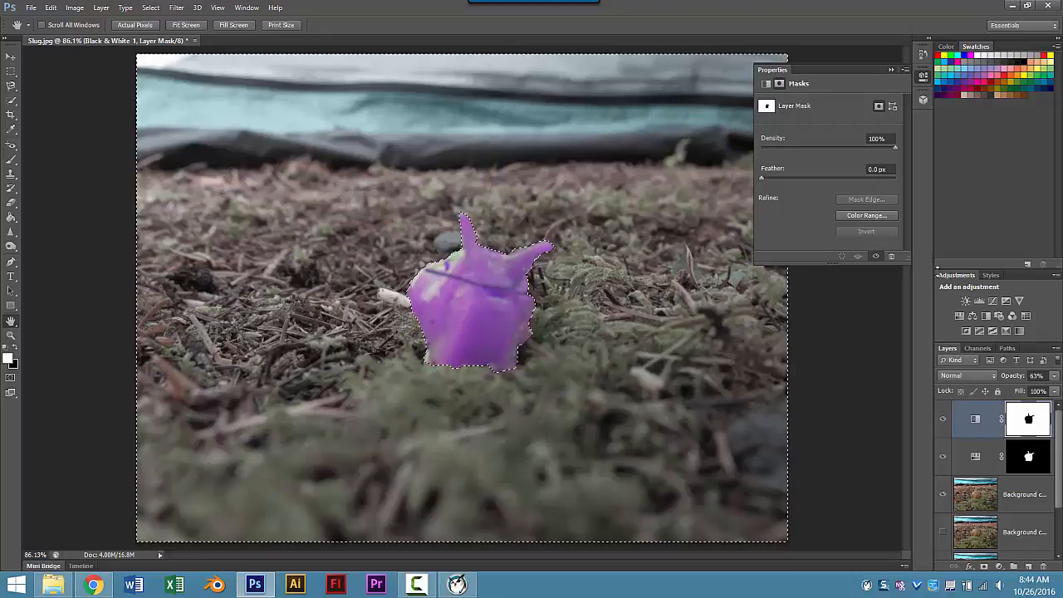
pyautogui.click(980, 303)
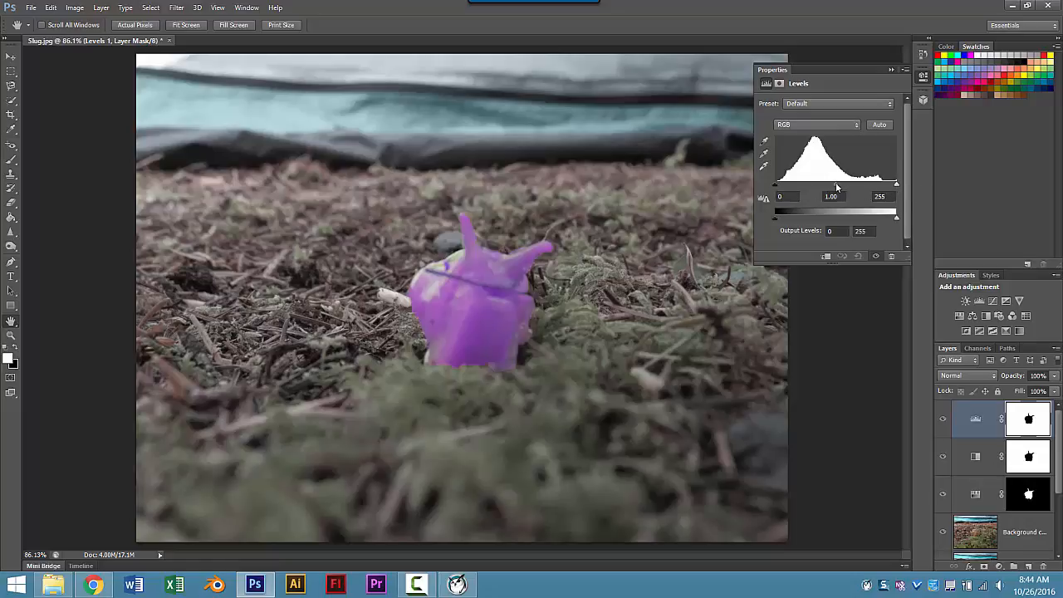
# Step: Set the Levels input values to black 12, midtone 0.92 and white 246
pyautogui.moveTo(836, 184); pyautogui.dragTo(782, 189)
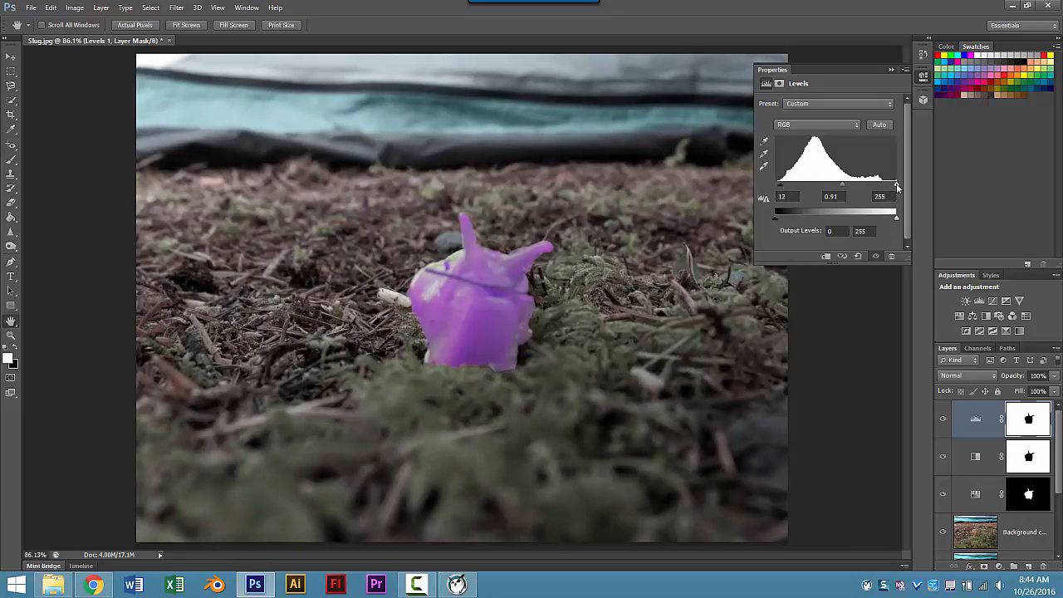
pyautogui.moveTo(897, 186); pyautogui.dragTo(839, 187)
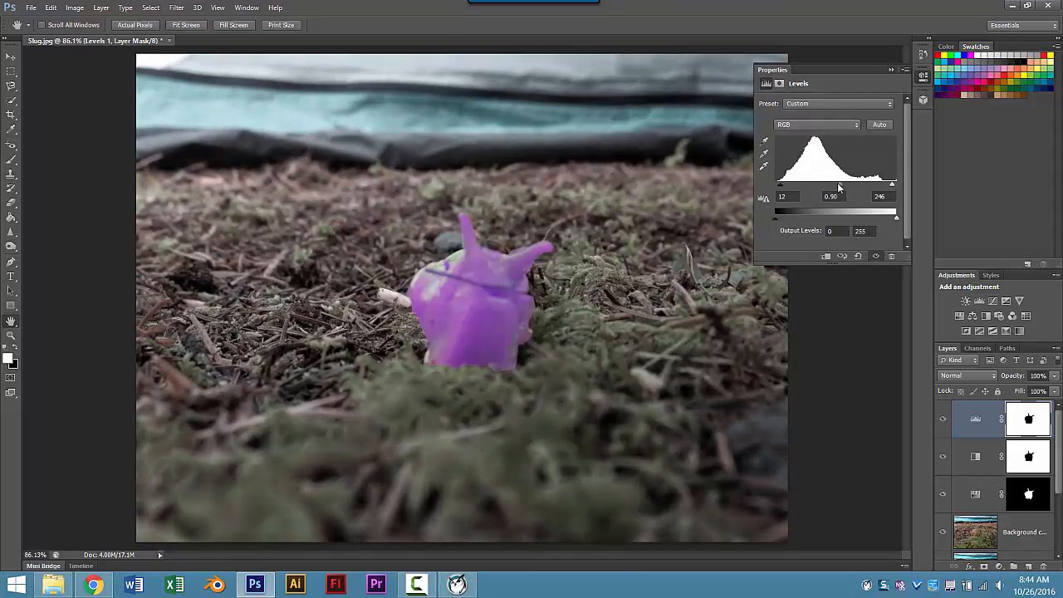
pyautogui.moveTo(839, 187); pyautogui.dragTo(841, 187)
# Step: Raise the Black & White adjustment layer's opacity to 100%
pyautogui.click(1026, 449)
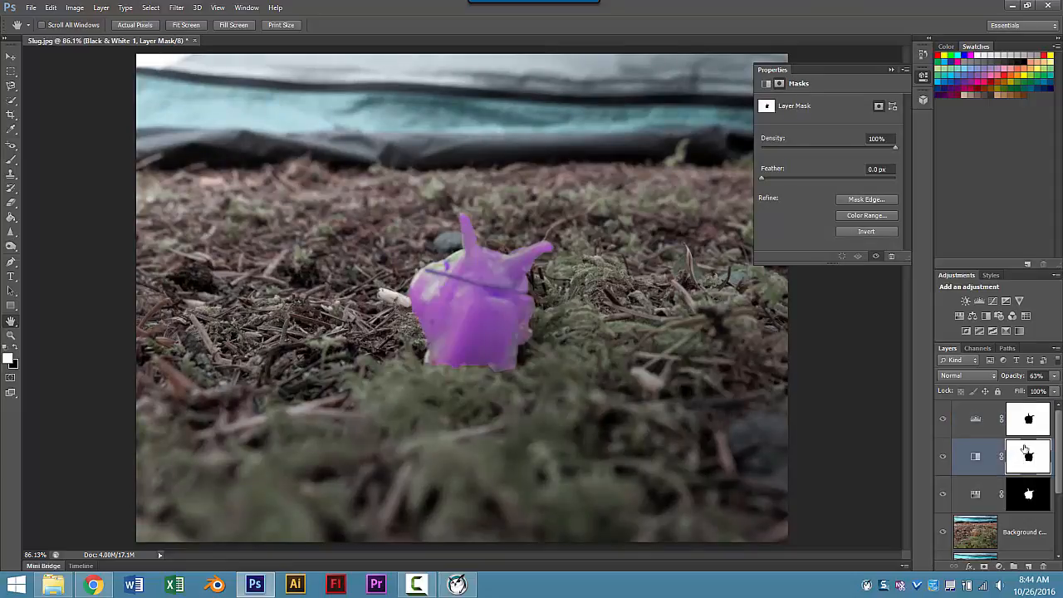
pyautogui.click(1054, 377)
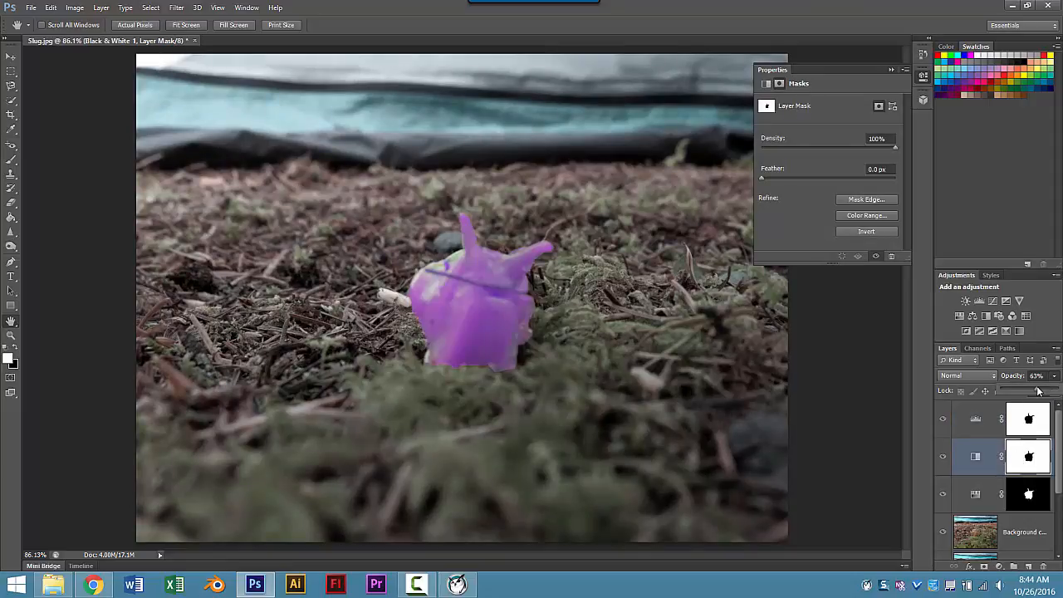
pyautogui.moveTo(1037, 390); pyautogui.dragTo(1062, 391)
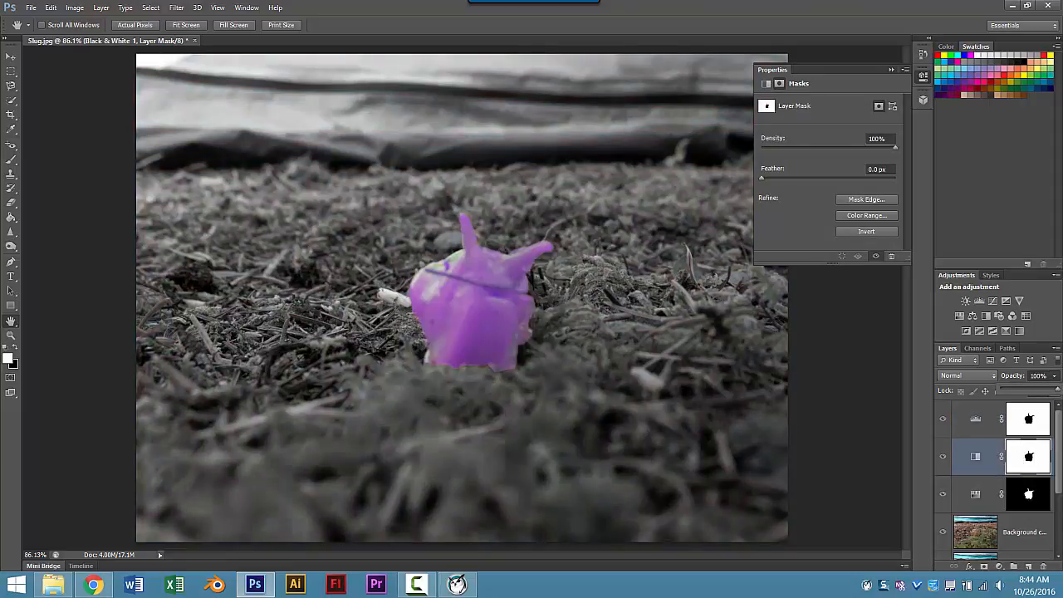
# Step: Darken the background midtones with a Levels gamma of 0.68, keeping 12 and 246
pyautogui.click(996, 424)
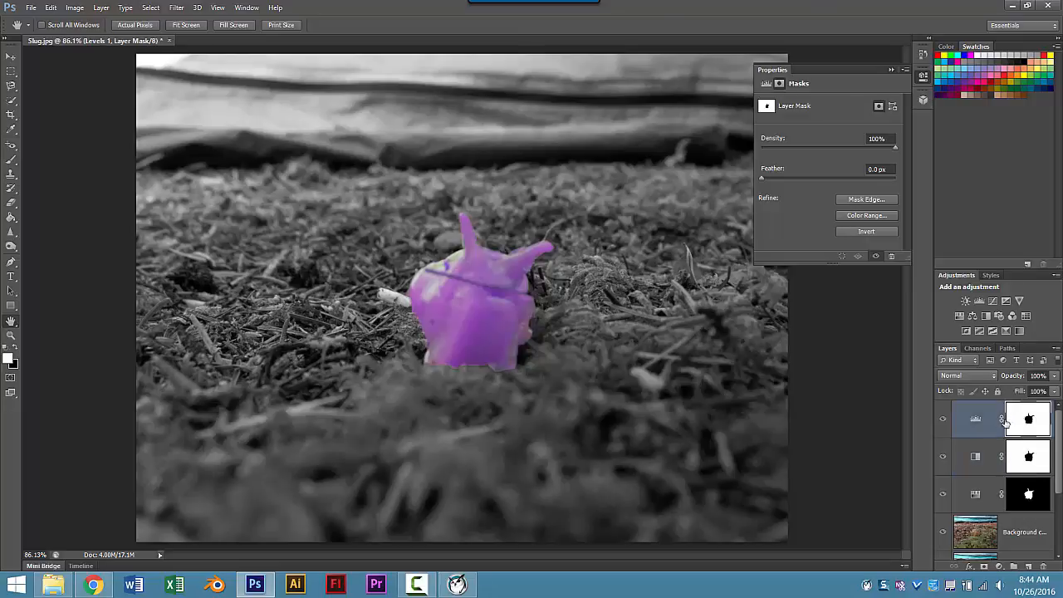
pyautogui.click(979, 424)
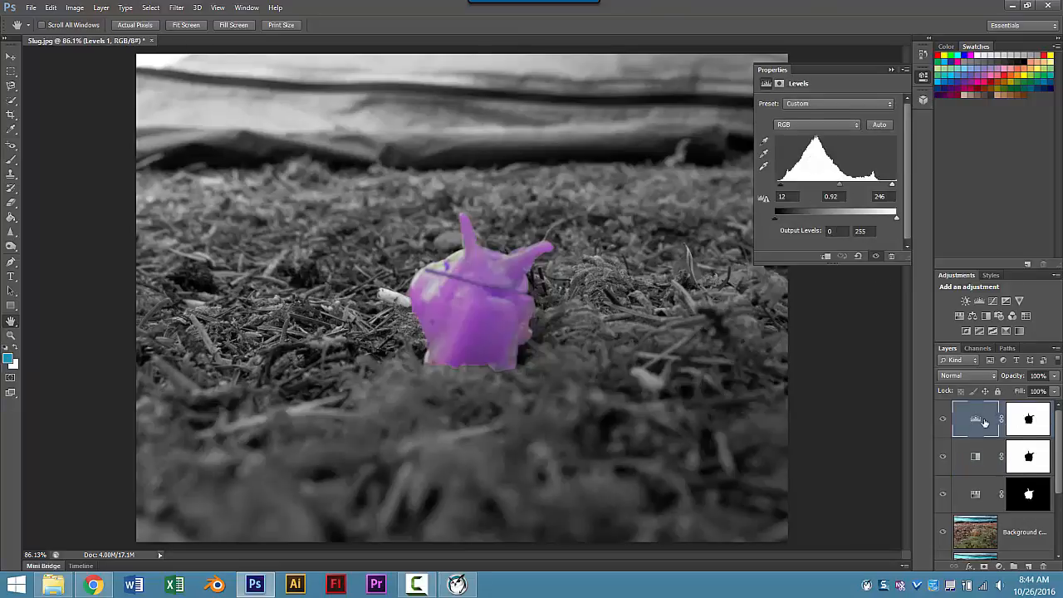
pyautogui.click(1030, 420)
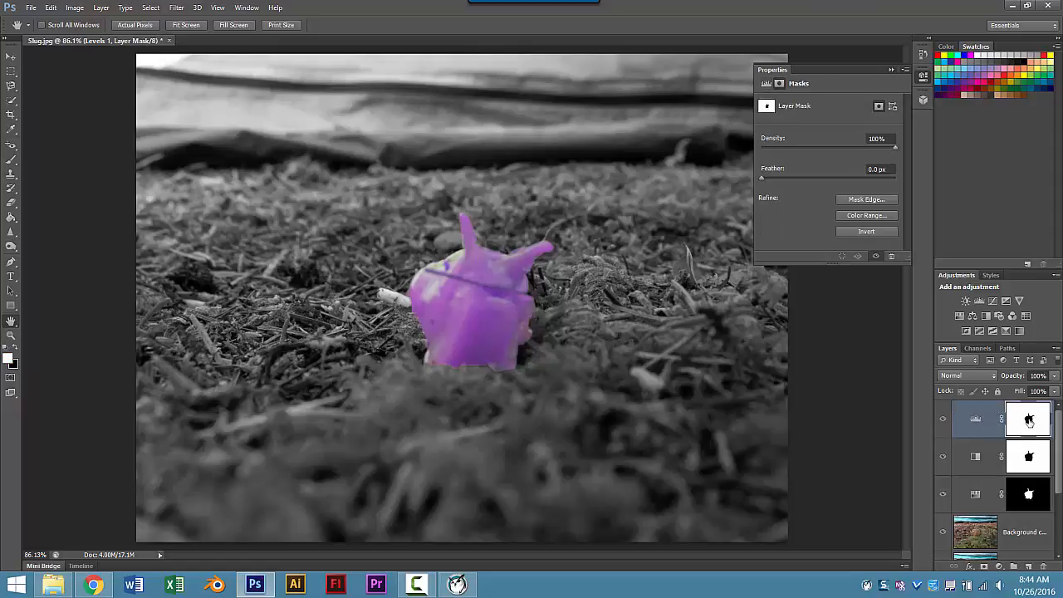
pyautogui.click(976, 420)
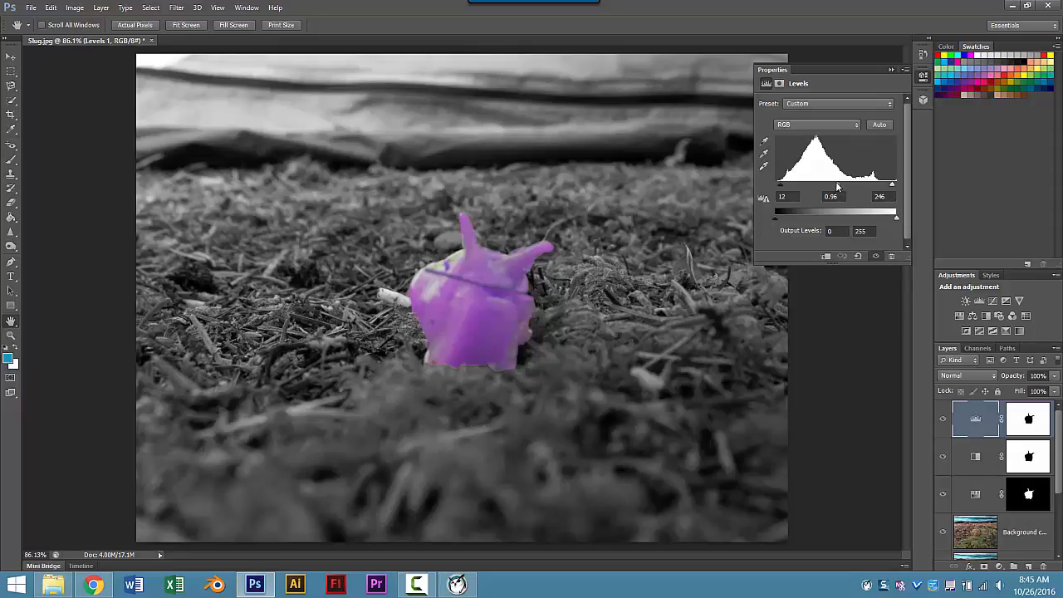
pyautogui.moveTo(838, 186); pyautogui.dragTo(850, 186)
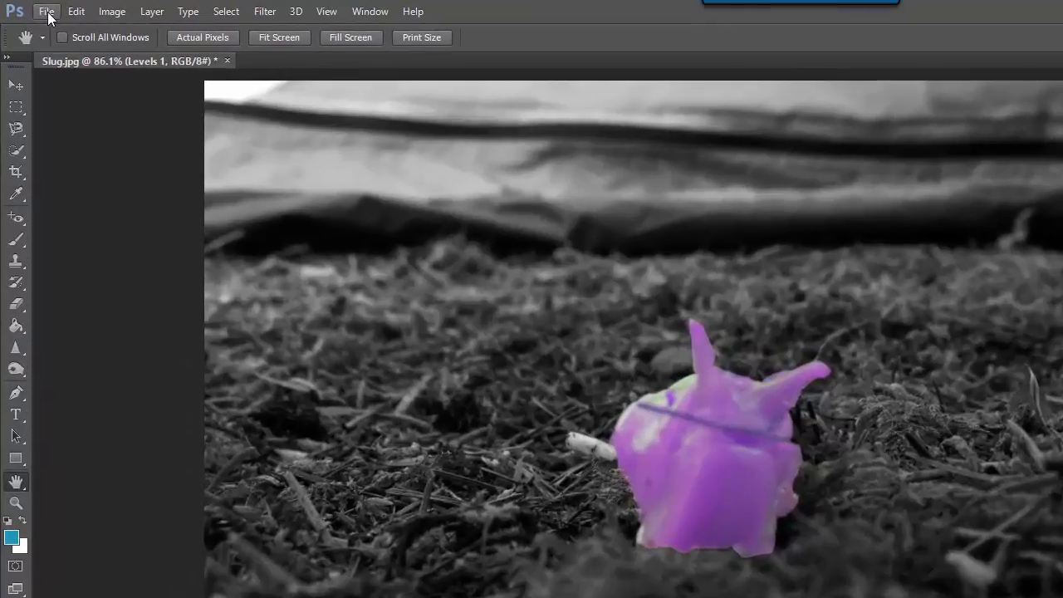
pyautogui.click(32, 10)
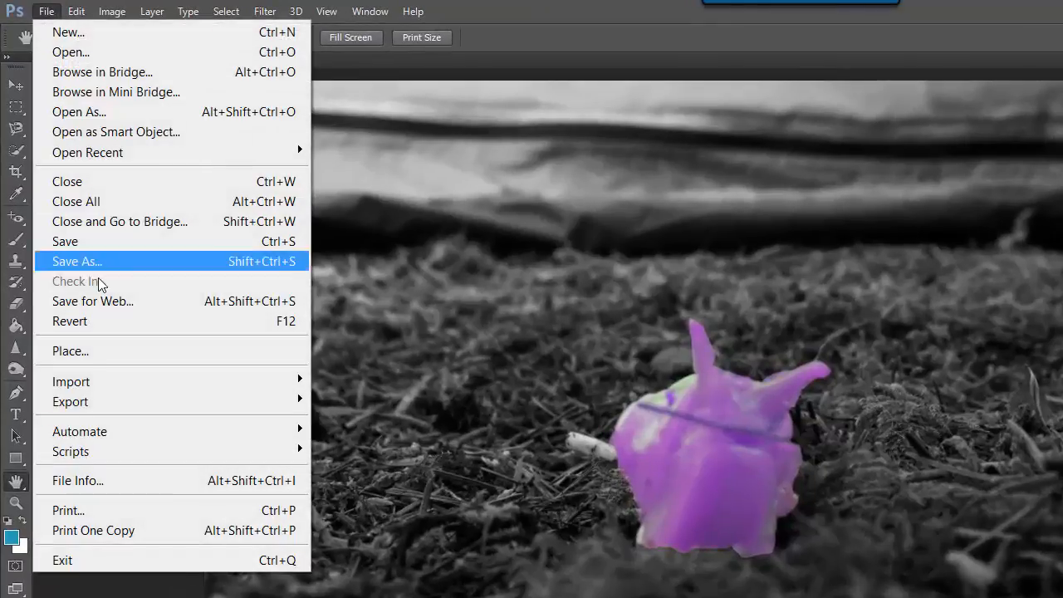